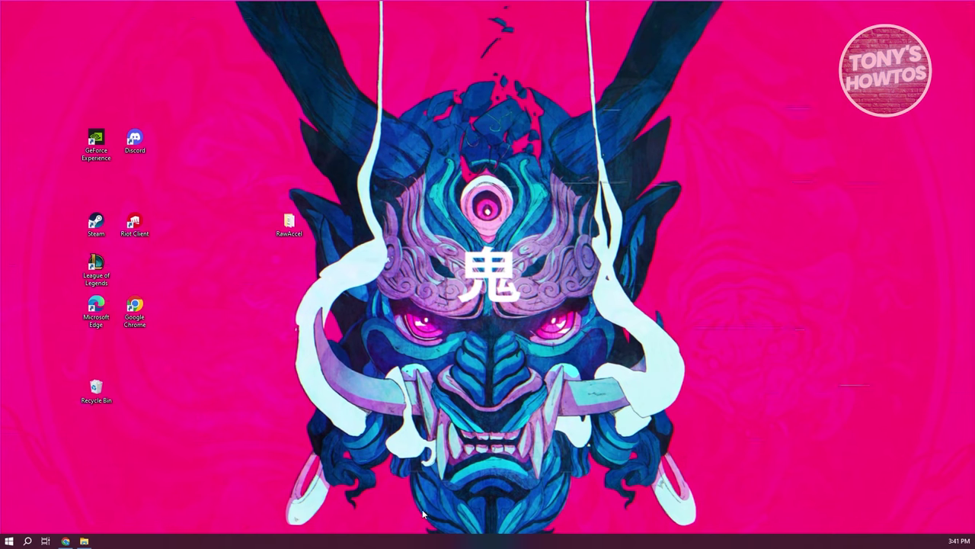
# Switch to Canva in Chrome, start a custom-size design, and set its width to 1080 px from the reel-size search result.
pyautogui.click(67, 540)
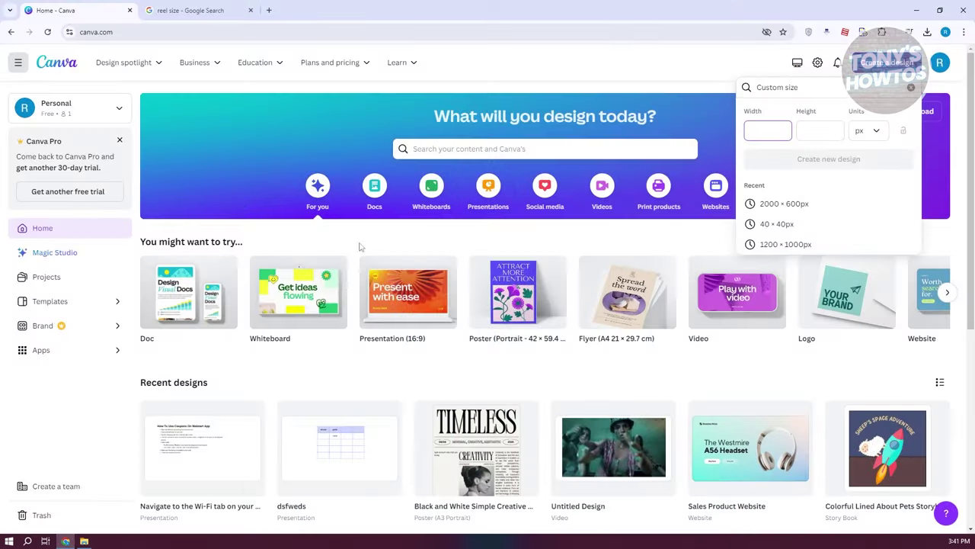
pyautogui.click(675, 76)
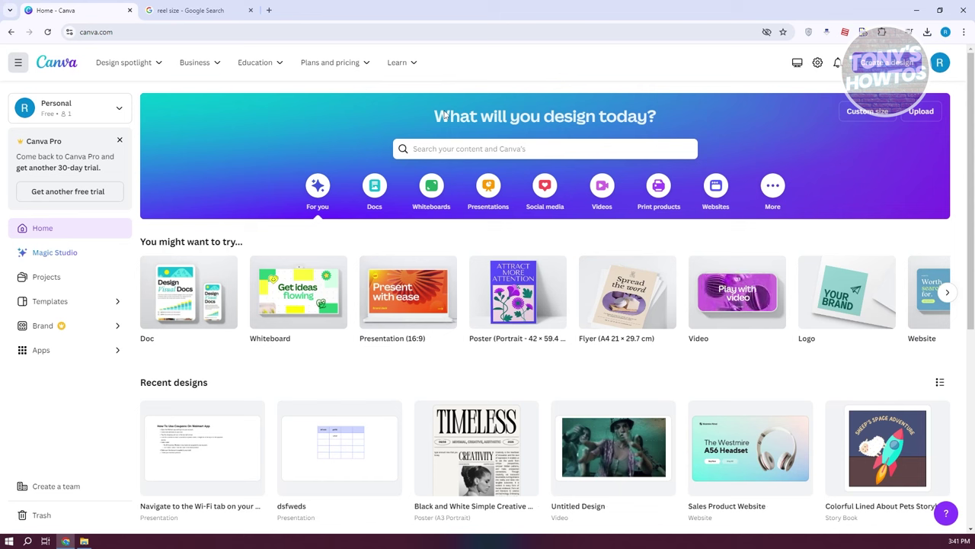
pyautogui.click(891, 63)
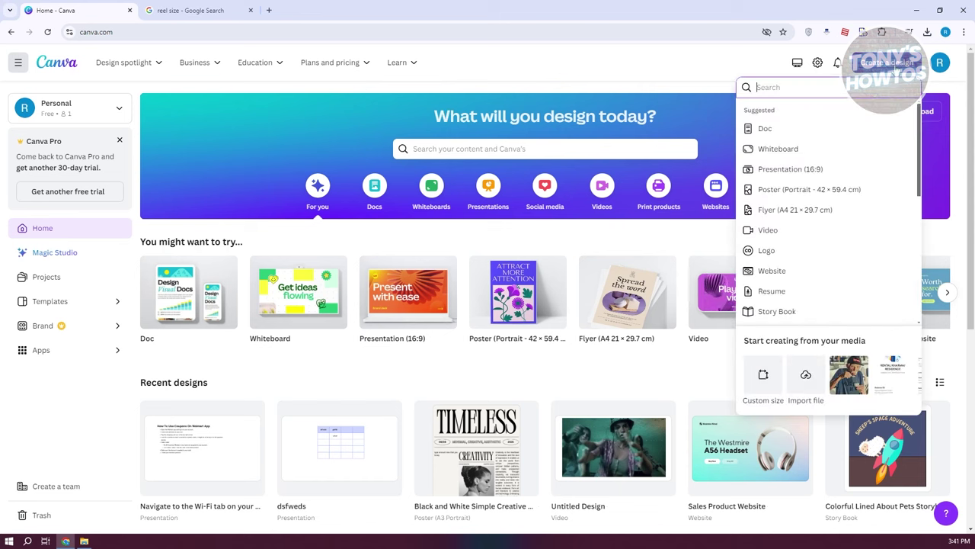
pyautogui.click(758, 364)
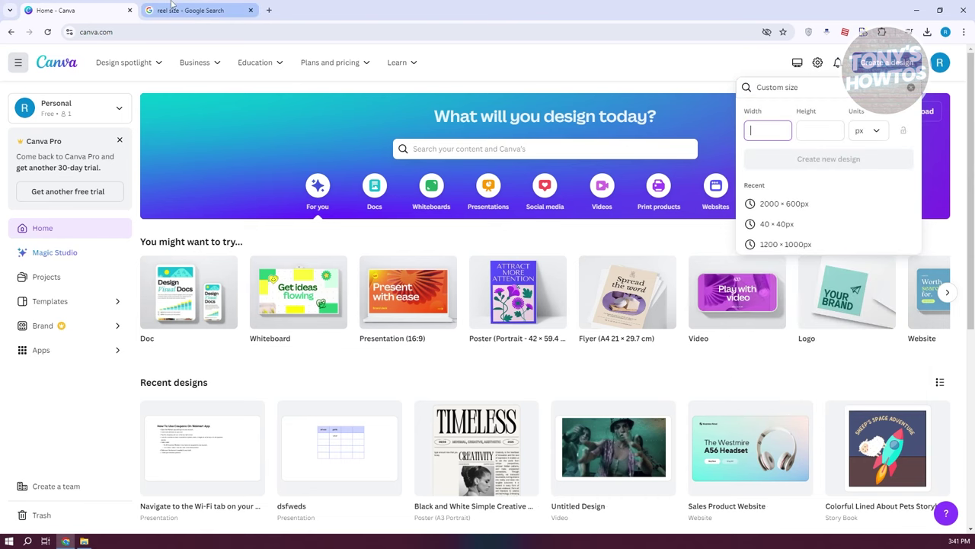
pyautogui.click(172, 8)
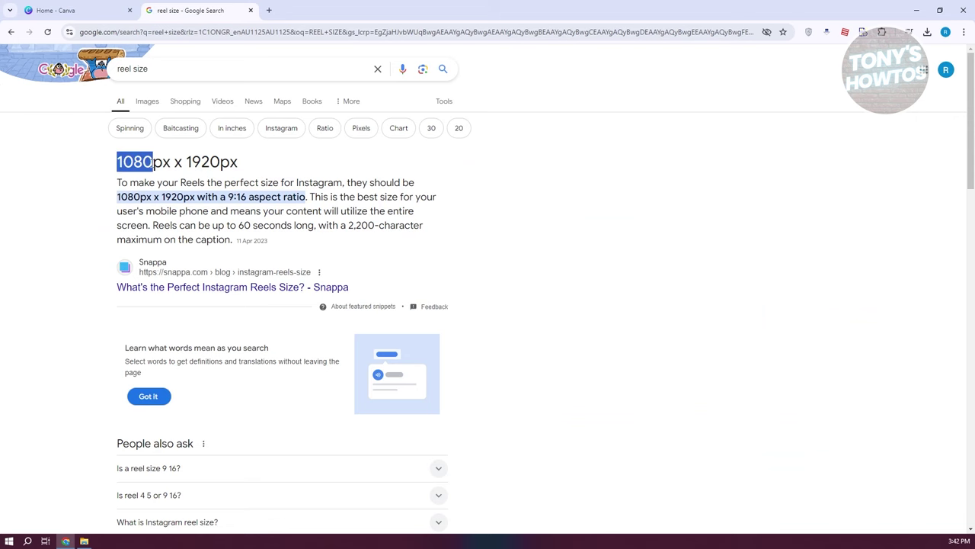
pyautogui.click(84, 9)
pyautogui.write('1080')
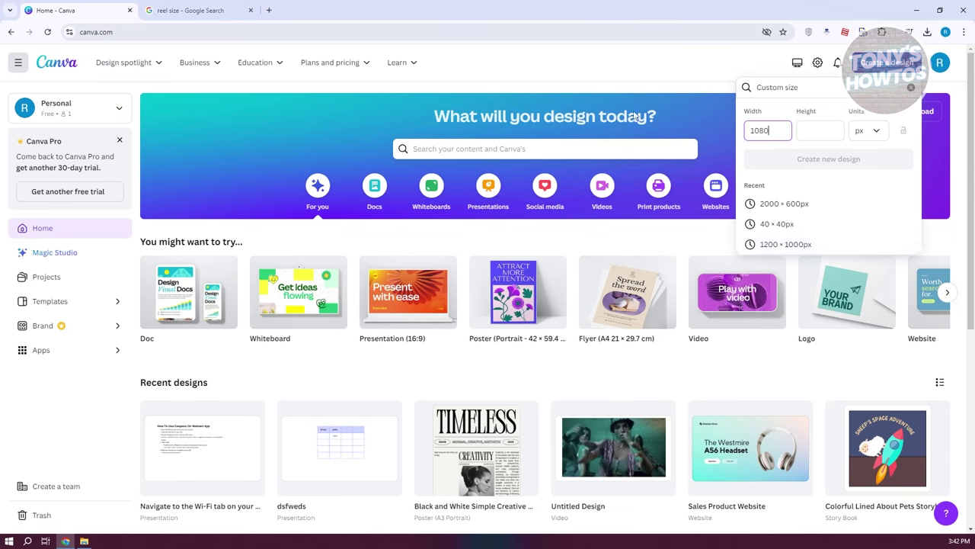
# Copy the reel height of 1920 from the search result into the custom size and create the new design.
pyautogui.click(190, 10)
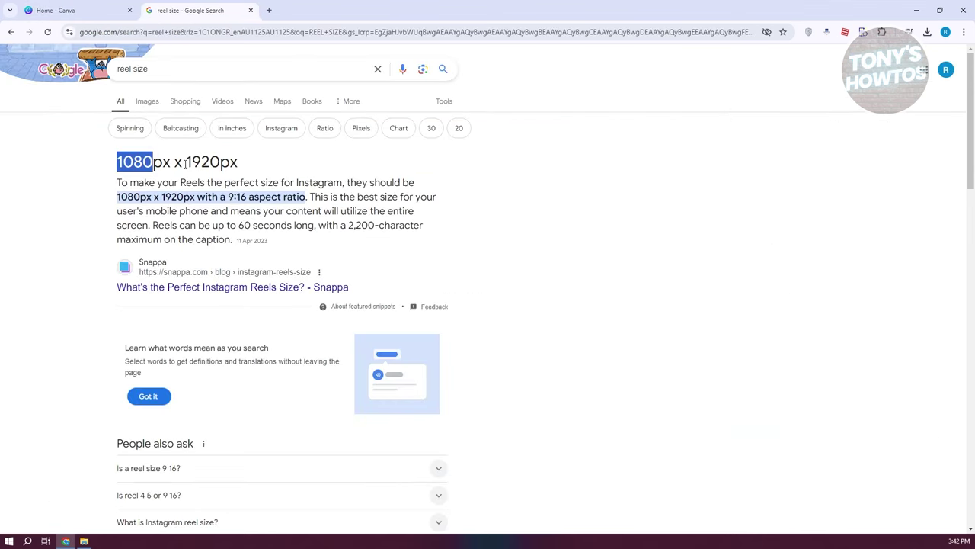
pyautogui.moveTo(185, 162); pyautogui.dragTo(214, 161)
pyautogui.hotkey('ctrl', 'c')
pyautogui.click(55, 10)
pyautogui.click(815, 131)
pyautogui.hotkey('ctrl', 'v')
pyautogui.click(852, 167)
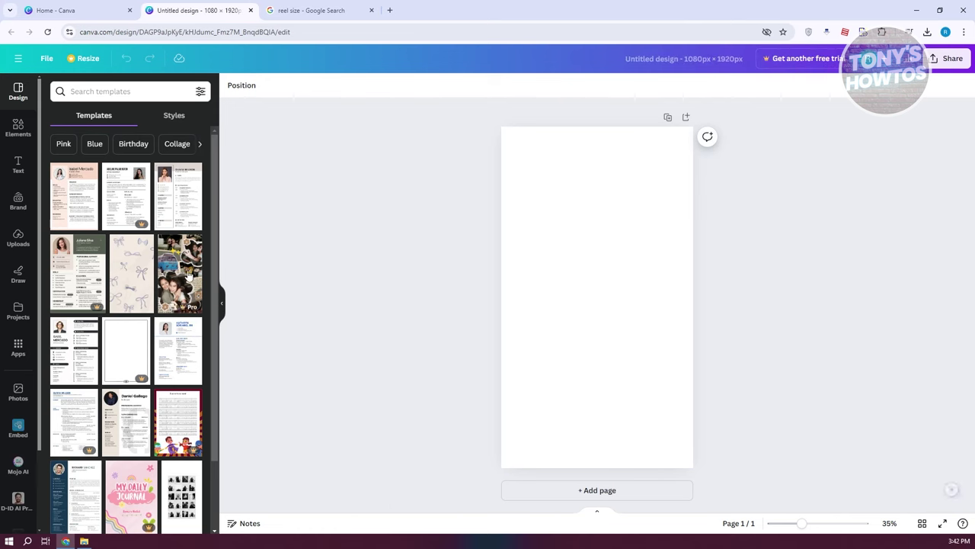
# Search the elements library for "VIDEO" and show all results in the Videos category.
pyautogui.click(16, 242)
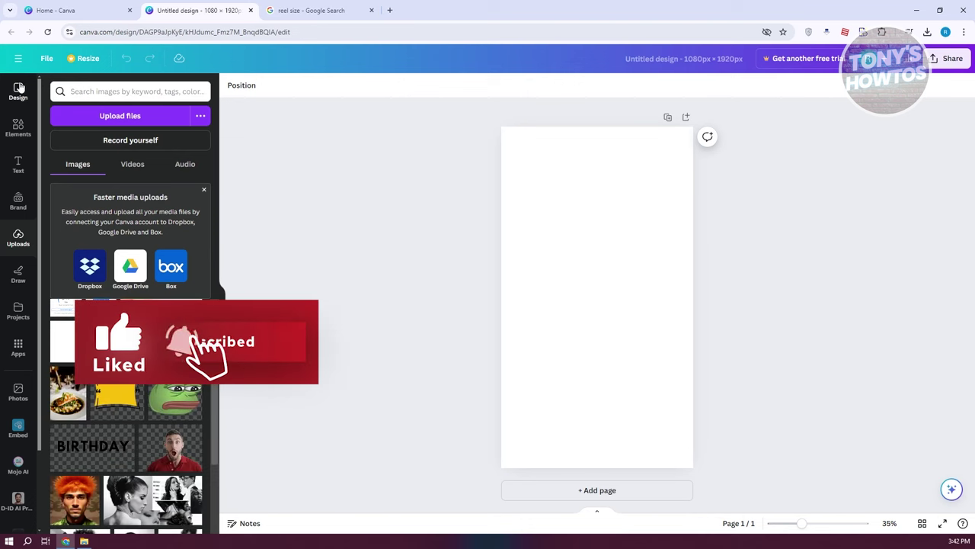
pyautogui.click(18, 126)
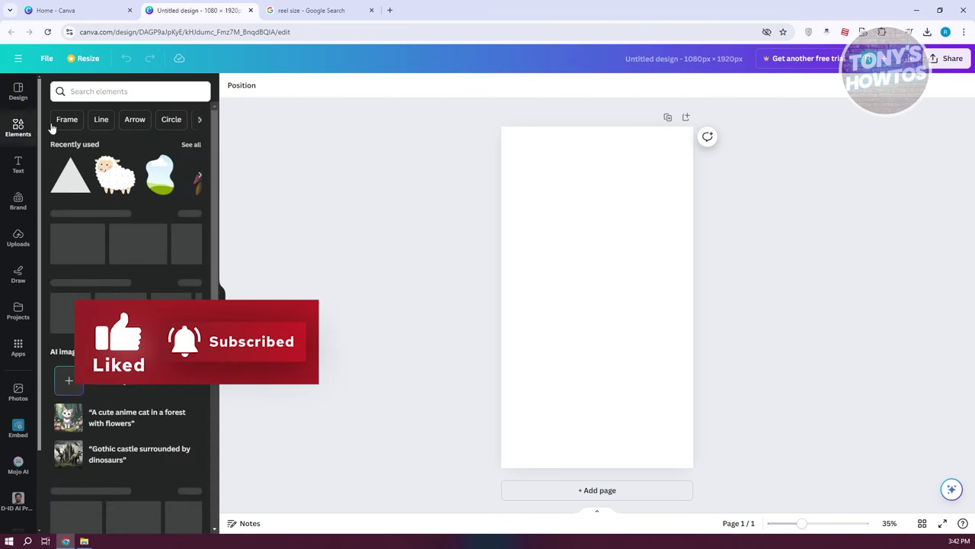
pyautogui.scroll(-4, 120, 358)
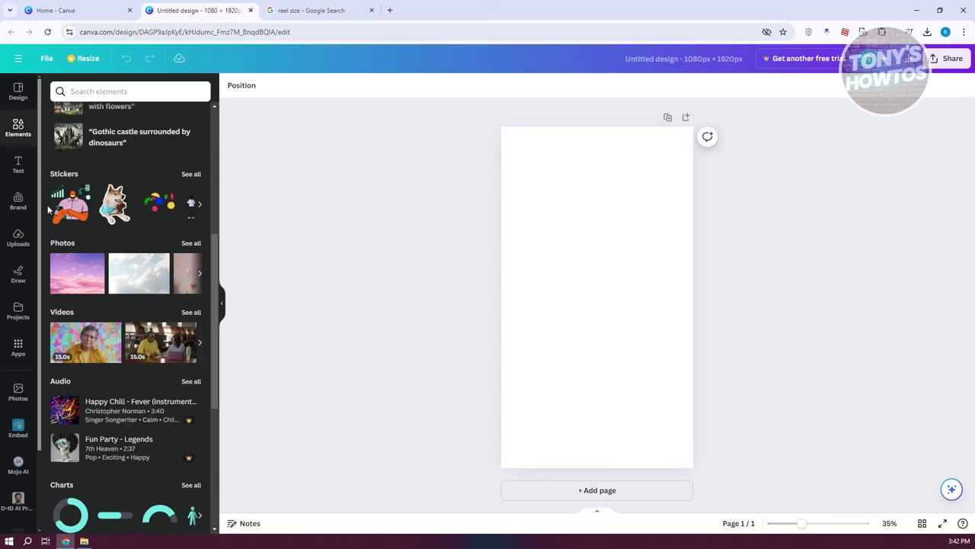
pyautogui.click(18, 202)
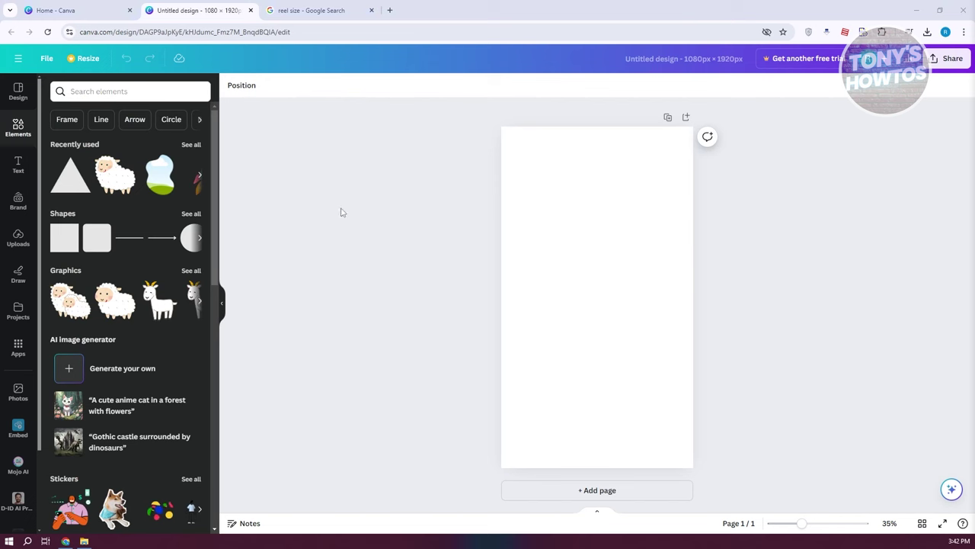
pyautogui.click(95, 92)
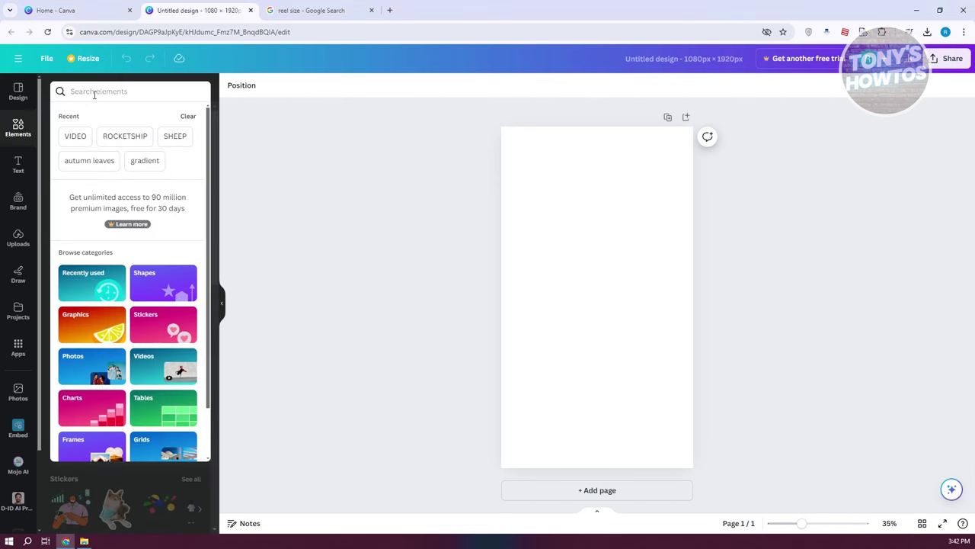
pyautogui.write('VIDEO')
pyautogui.press('Return')
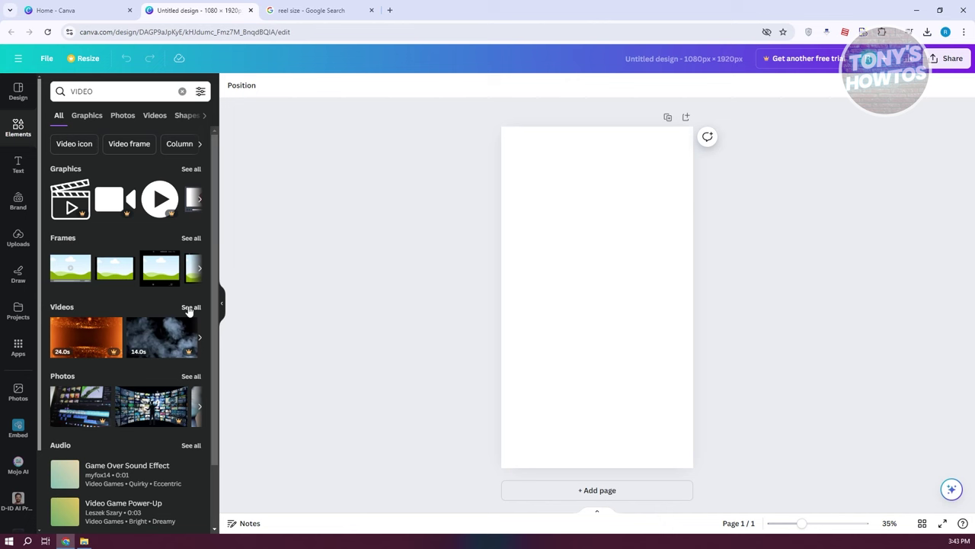
pyautogui.click(189, 307)
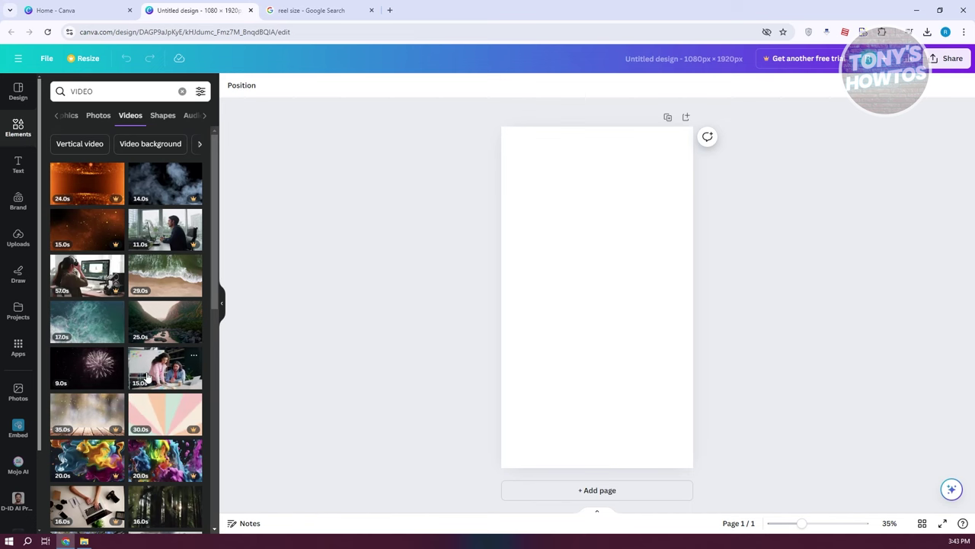
# Add the 17-second ocean waves clip and the 25-second river valley clip to the page, with the valley clip below.
pyautogui.moveTo(83, 317); pyautogui.dragTo(569, 226)
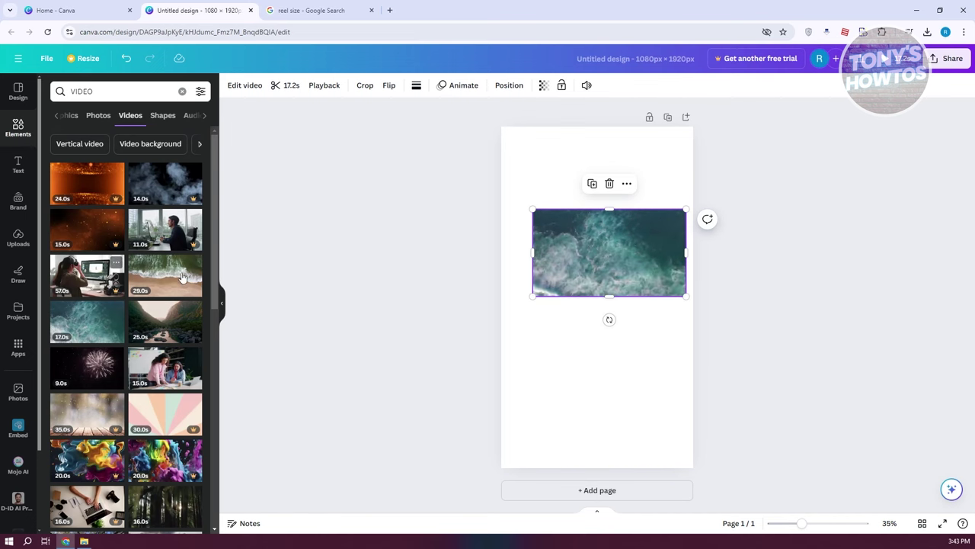
pyautogui.click(145, 327)
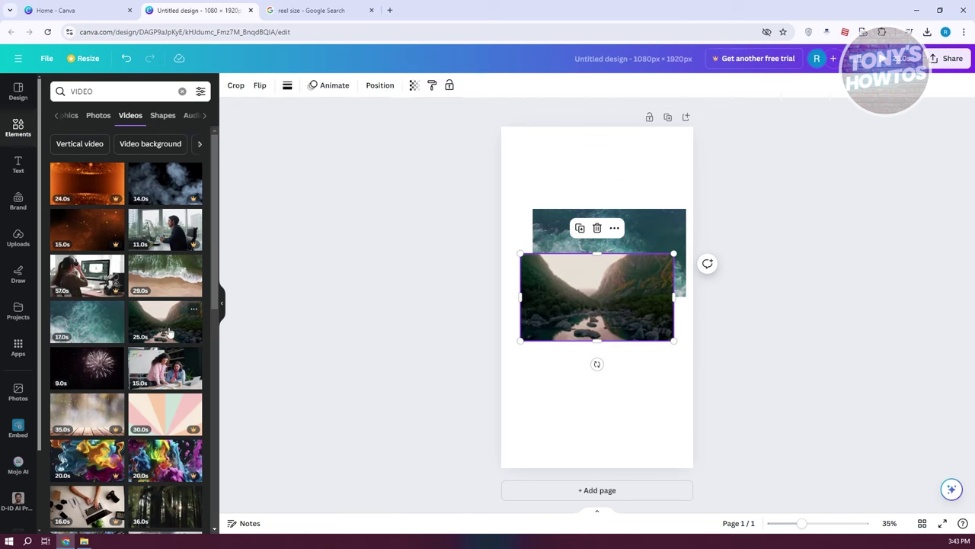
pyautogui.moveTo(599, 297); pyautogui.dragTo(618, 347)
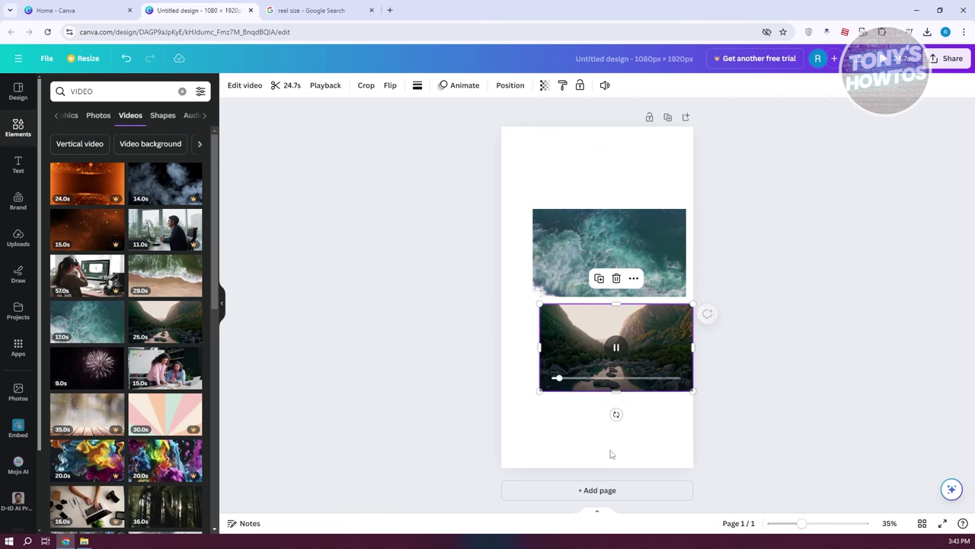
# Add a second page and move the river valley clip onto it using the duration timeline.
pyautogui.click(610, 490)
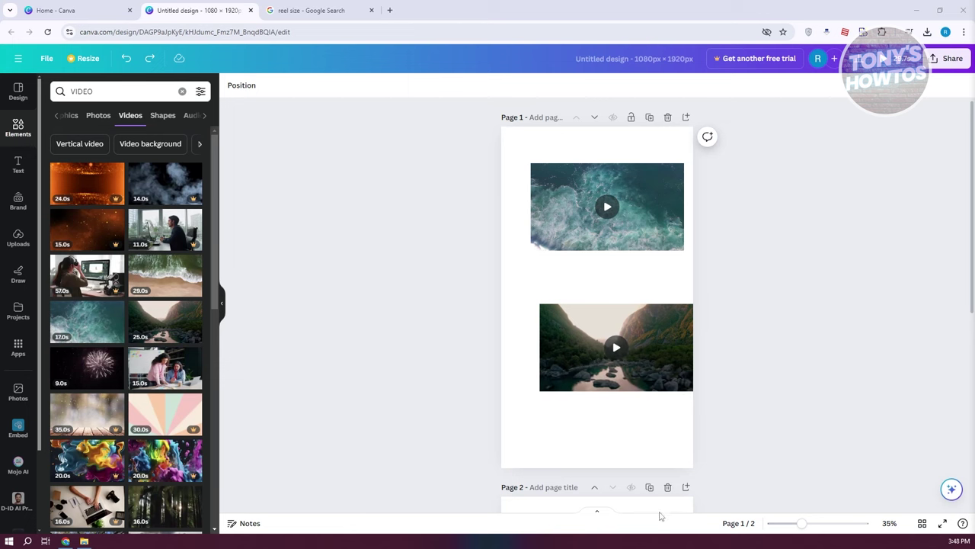
pyautogui.click(598, 515)
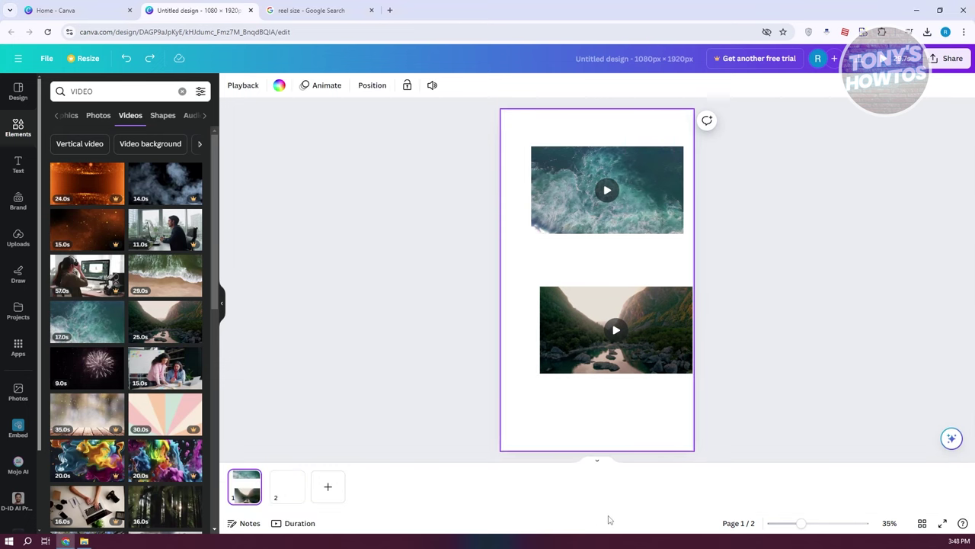
pyautogui.click(300, 523)
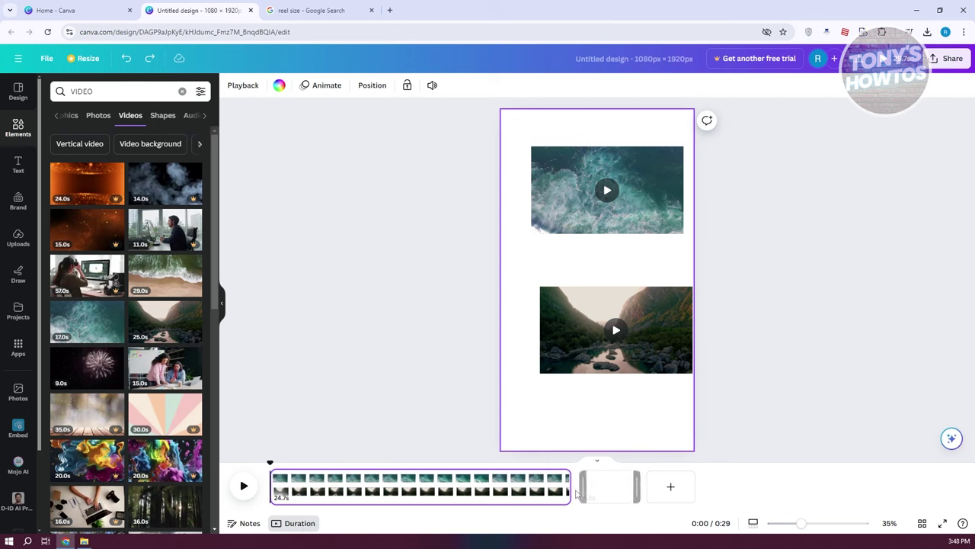
pyautogui.moveTo(579, 495)
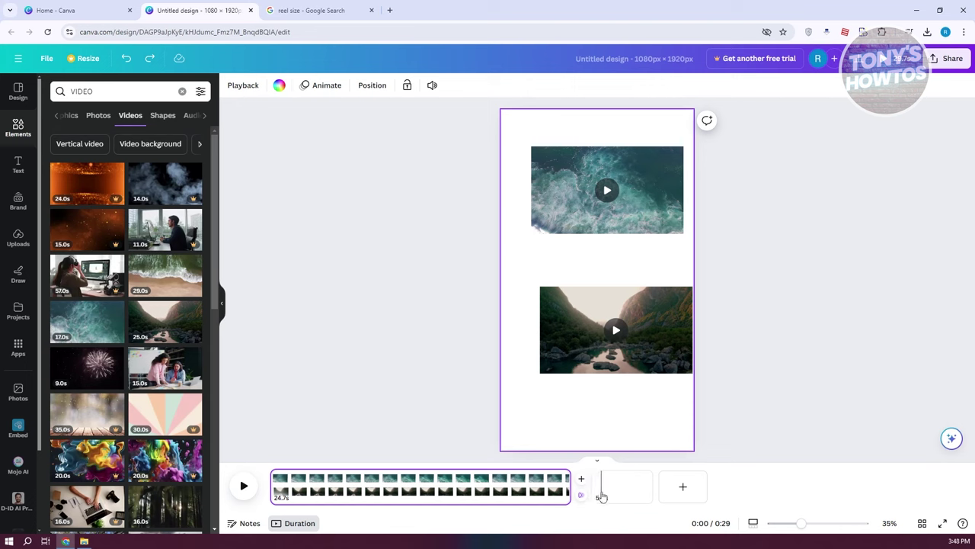
pyautogui.moveTo(578, 327); pyautogui.dragTo(602, 491)
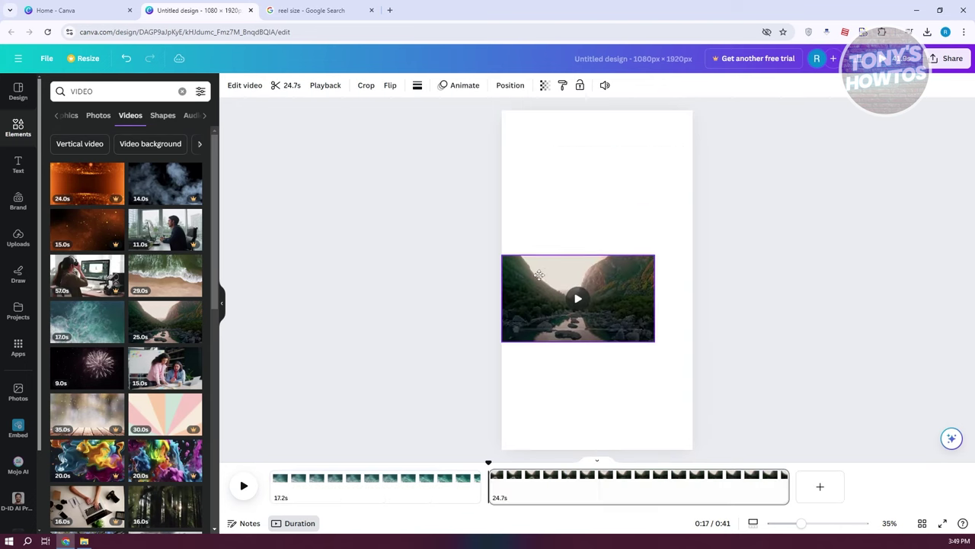
# Enlarge and reposition the ocean waves clip so it fills the whole first page.
pyautogui.click(412, 478)
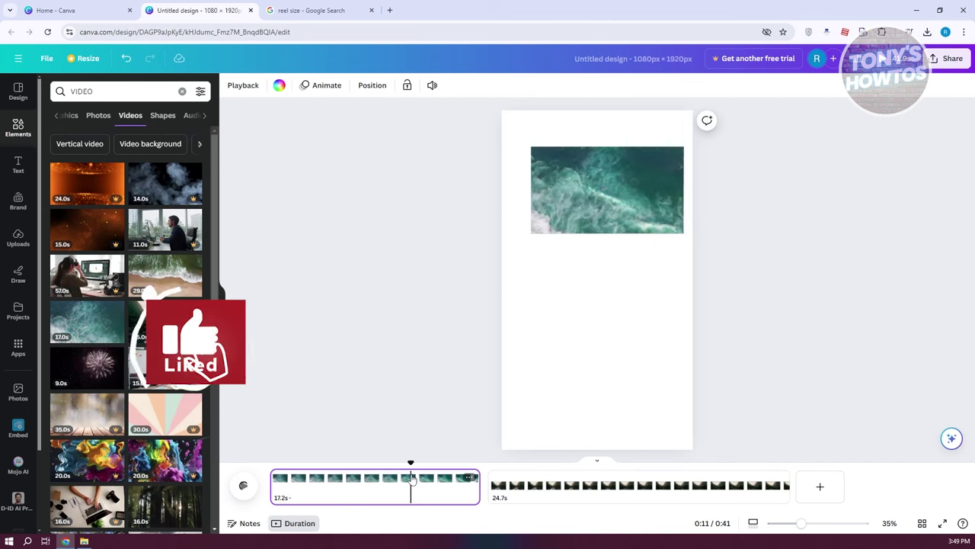
pyautogui.click(564, 227)
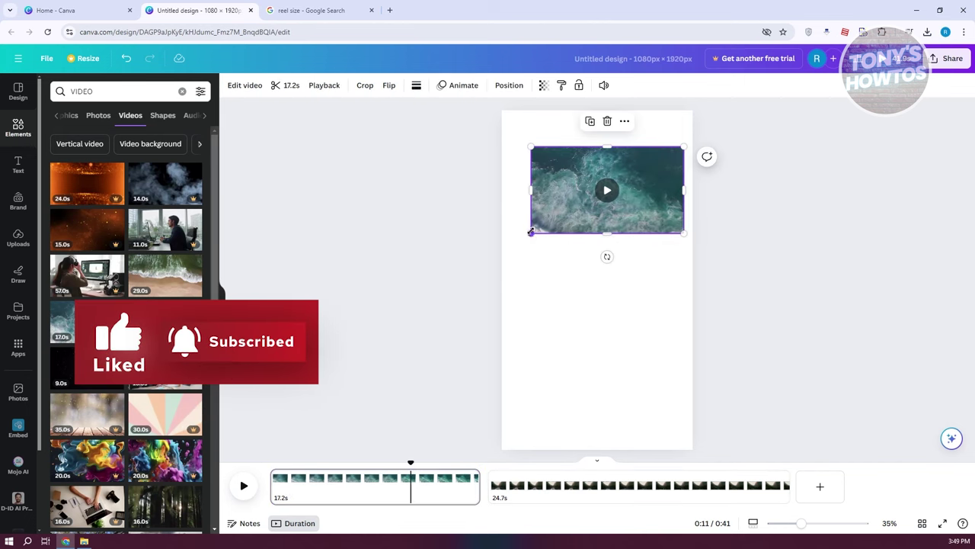
pyautogui.moveTo(531, 233); pyautogui.dragTo(254, 391)
pyautogui.moveTo(371, 303); pyautogui.dragTo(493, 271)
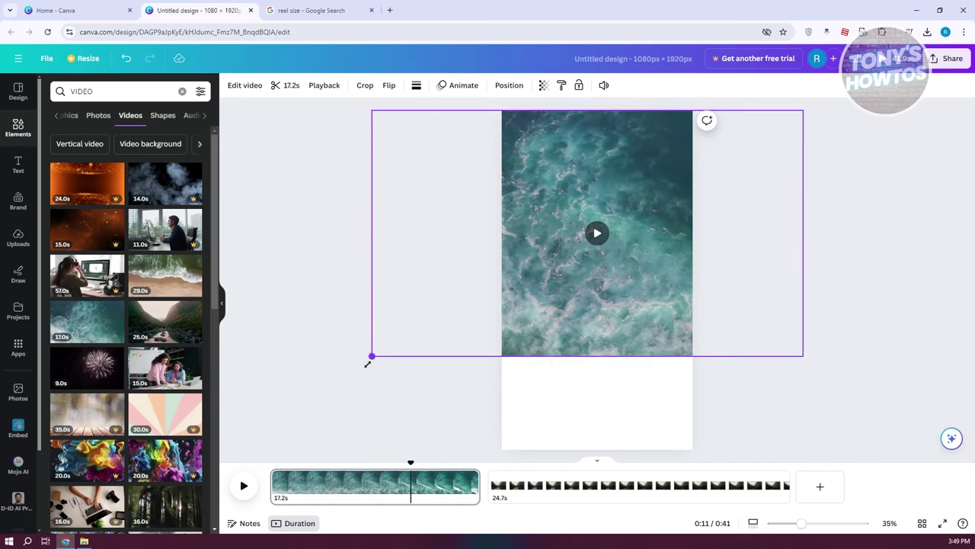
pyautogui.moveTo(368, 359); pyautogui.dragTo(224, 518)
pyautogui.moveTo(374, 305); pyautogui.dragTo(531, 306)
# Enlarge the river valley clip on the second page beyond the page width and move it near the page centre.
pyautogui.click(549, 489)
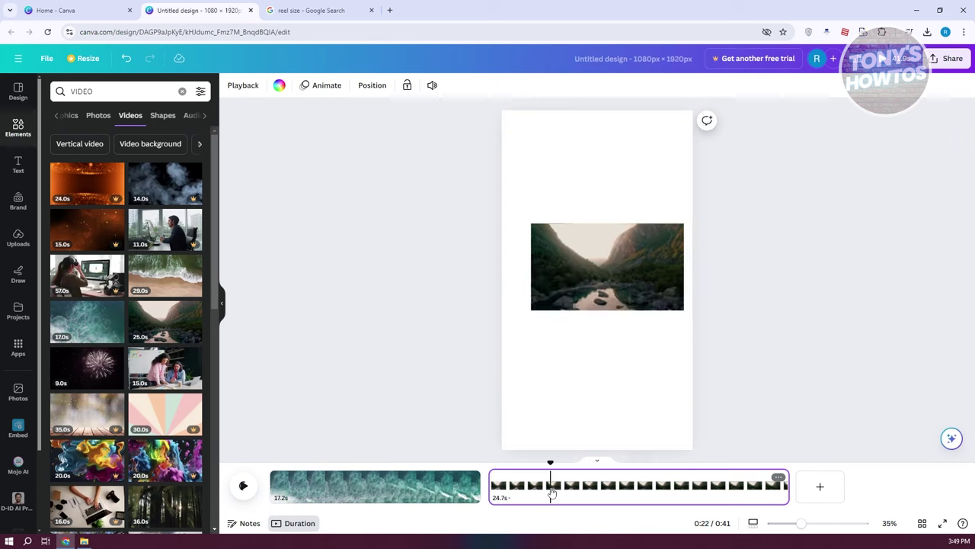
pyautogui.click(607, 255)
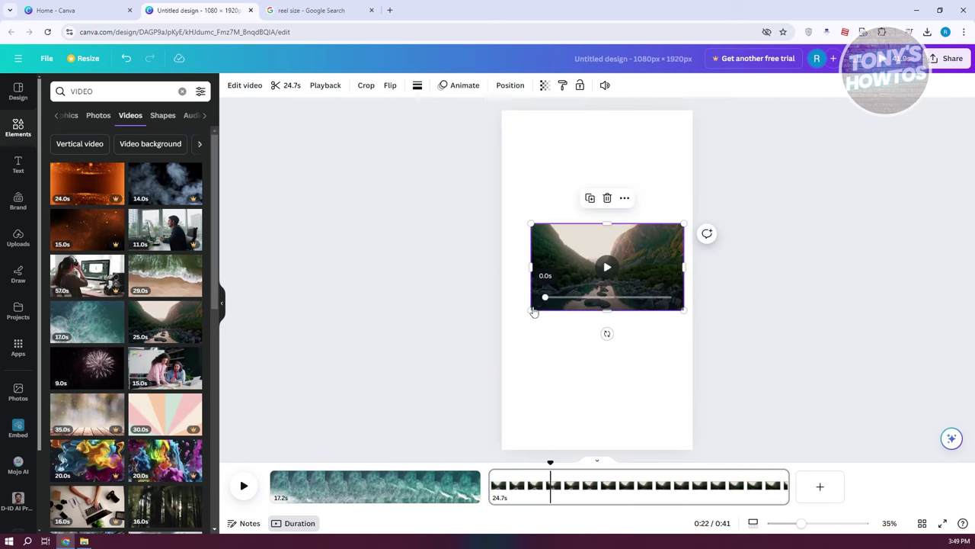
pyautogui.moveTo(532, 310); pyautogui.dragTo(335, 453)
pyautogui.moveTo(532, 327); pyautogui.dragTo(589, 289)
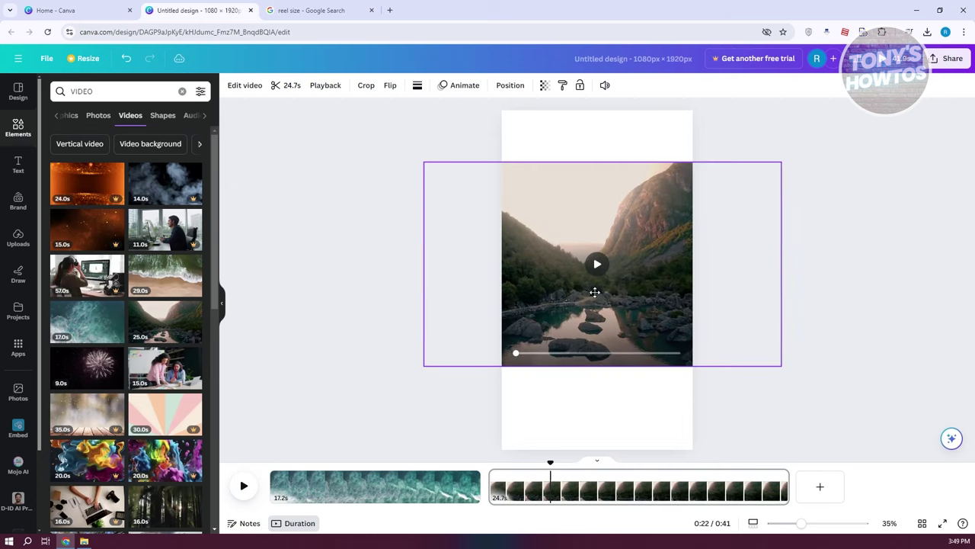
pyautogui.click(822, 407)
# Set the second page's background to #E9E1D7 by sampling the sky colour in the river valley clip.
pyautogui.click(616, 127)
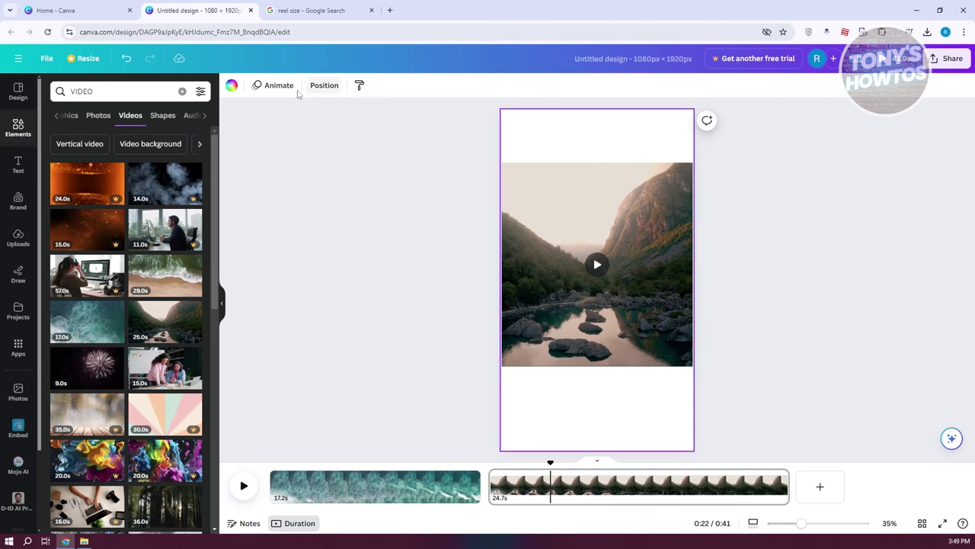
pyautogui.click(232, 86)
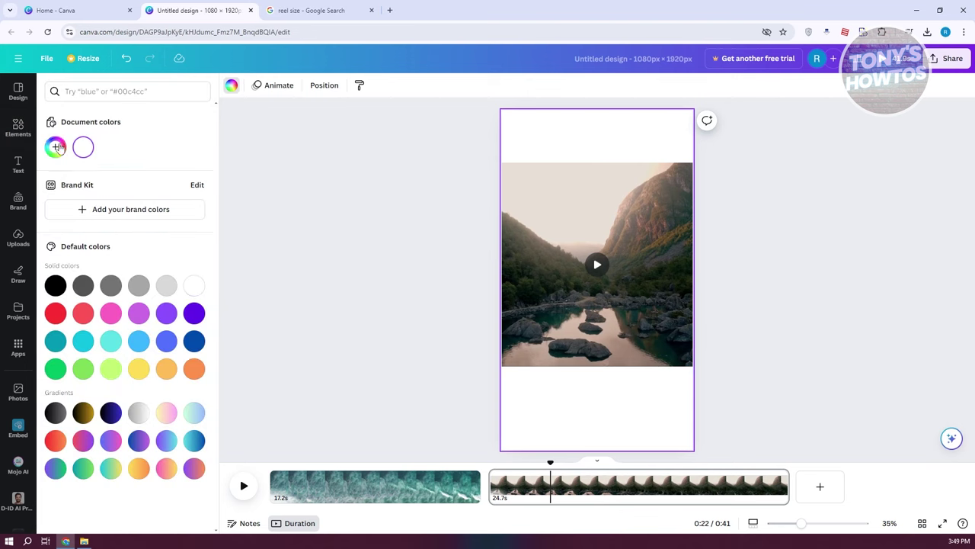
pyautogui.click(57, 148)
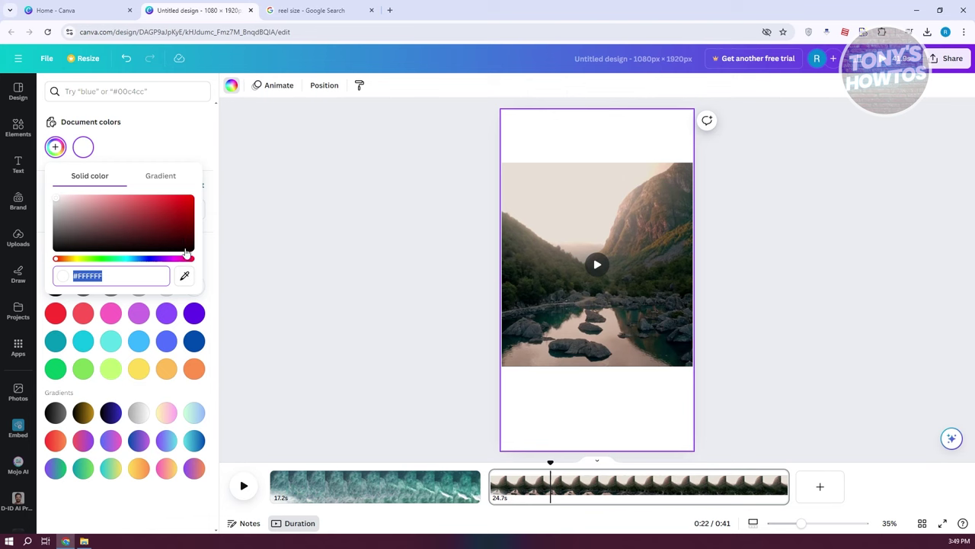
pyautogui.click(185, 276)
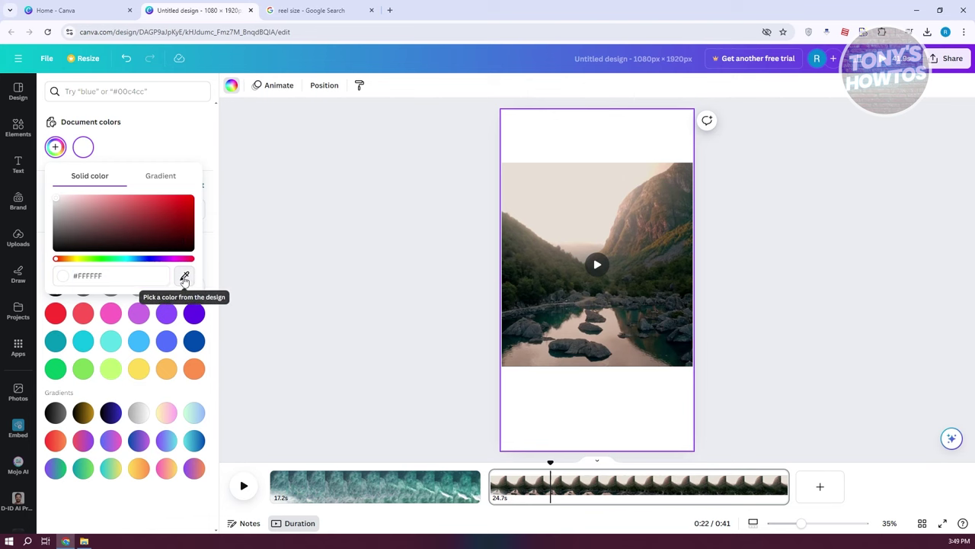
pyautogui.click(560, 179)
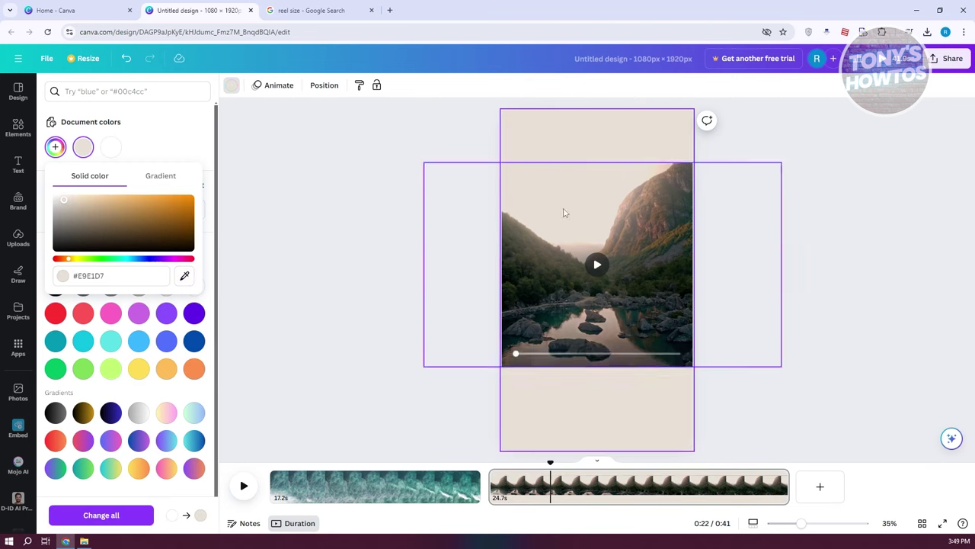
# Enlarge the river valley clip further and reposition it on the second page.
pyautogui.click(635, 207)
pyautogui.moveTo(782, 176); pyautogui.dragTo(854, 133)
pyautogui.moveTo(634, 208); pyautogui.dragTo(588, 232)
pyautogui.click(266, 327)
# Trim the ocean waves page to 4.0 seconds and the river valley page to 5.4 seconds.
pyautogui.click(402, 487)
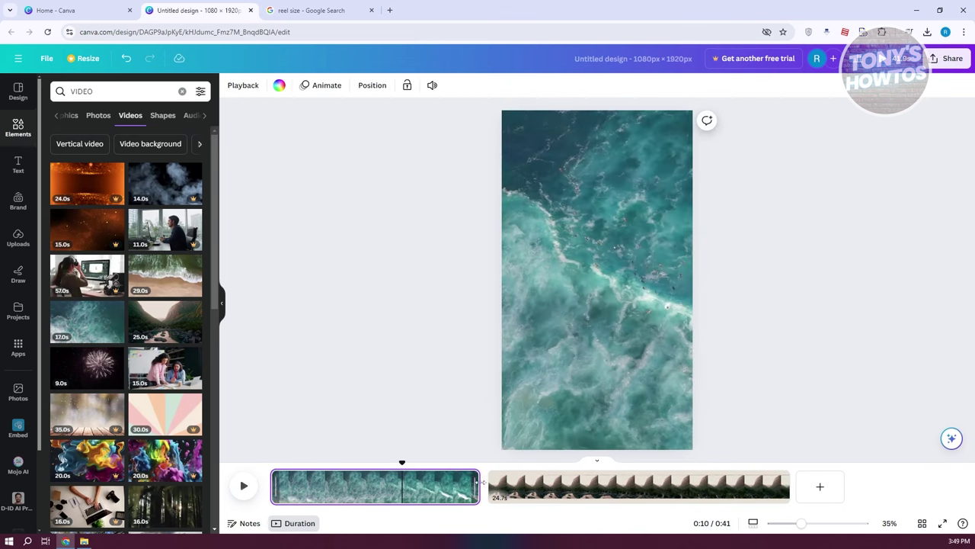
pyautogui.moveTo(474, 488); pyautogui.dragTo(358, 488)
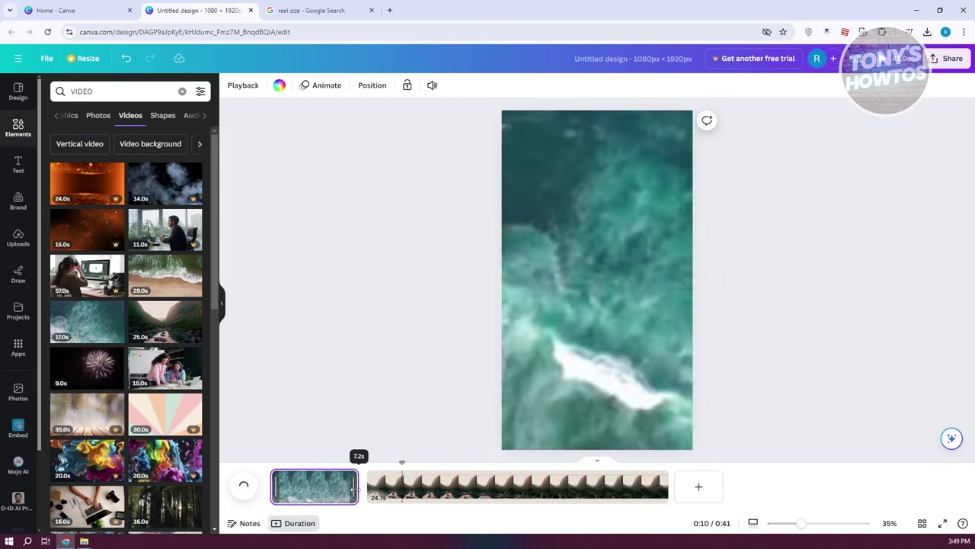
pyautogui.moveTo(359, 480); pyautogui.dragTo(320, 480)
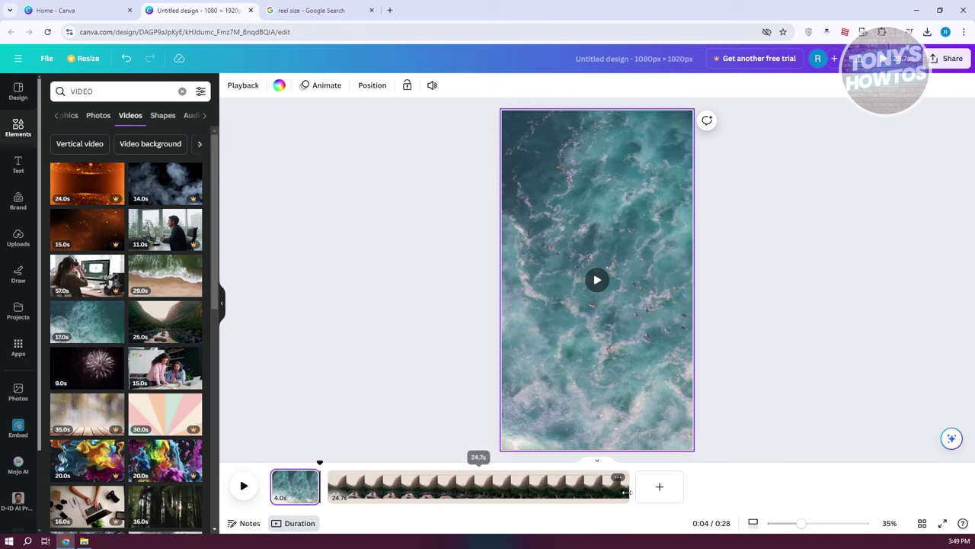
pyautogui.moveTo(624, 493); pyautogui.dragTo(387, 499)
# Add a third page with the 20-second vertical sunset clip and enlarge the clip to fill the whole page.
pyautogui.click(428, 486)
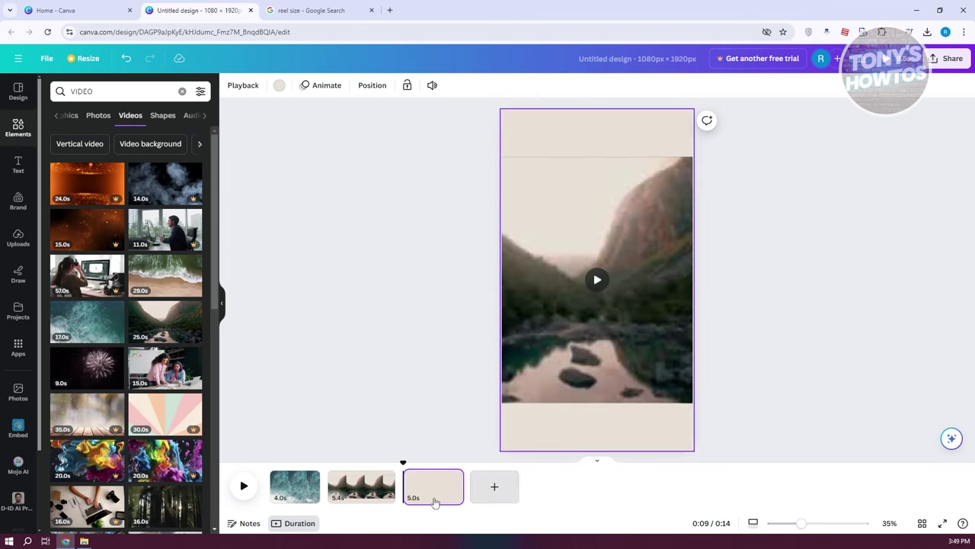
pyautogui.scroll(-5, 153, 255)
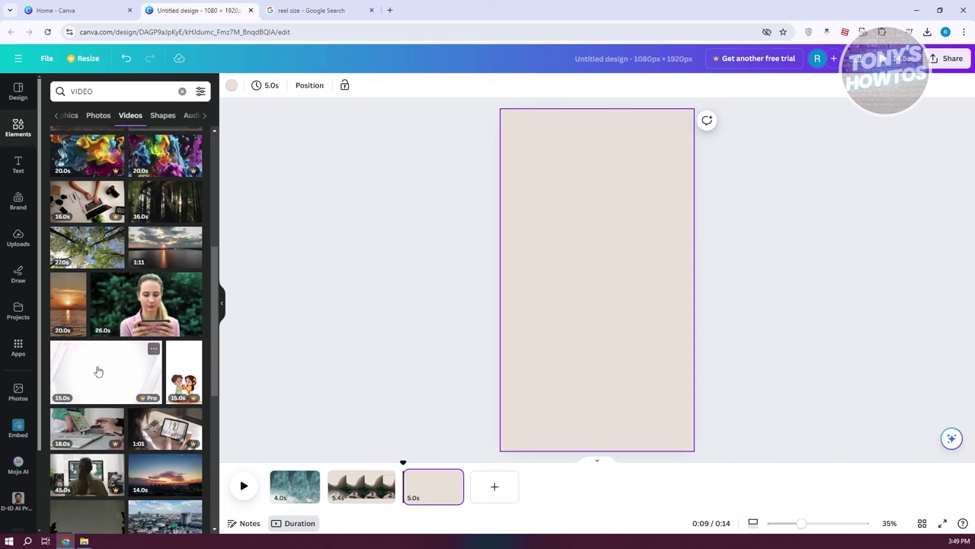
pyautogui.moveTo(68, 310); pyautogui.dragTo(541, 174)
pyautogui.moveTo(526, 404); pyautogui.dragTo(516, 377)
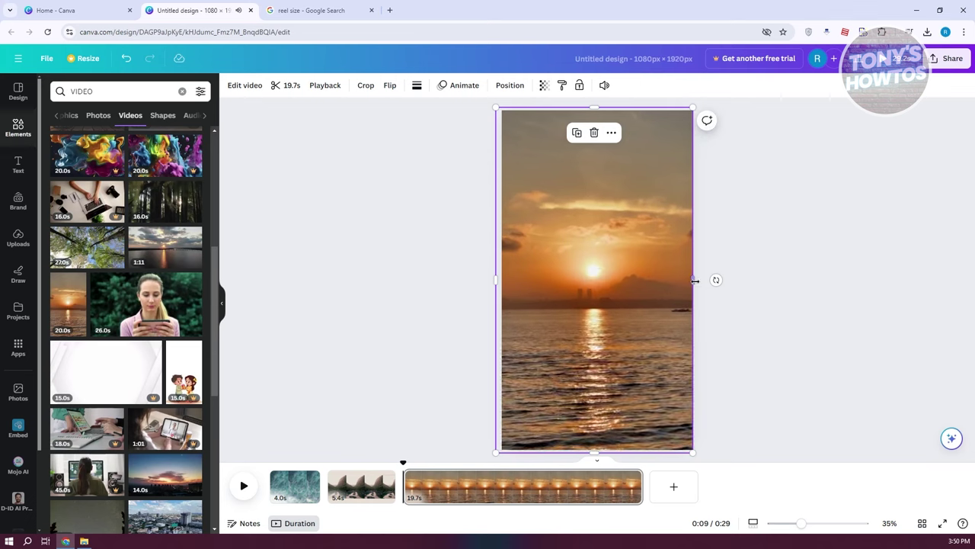
pyautogui.moveTo(692, 280); pyautogui.dragTo(705, 281)
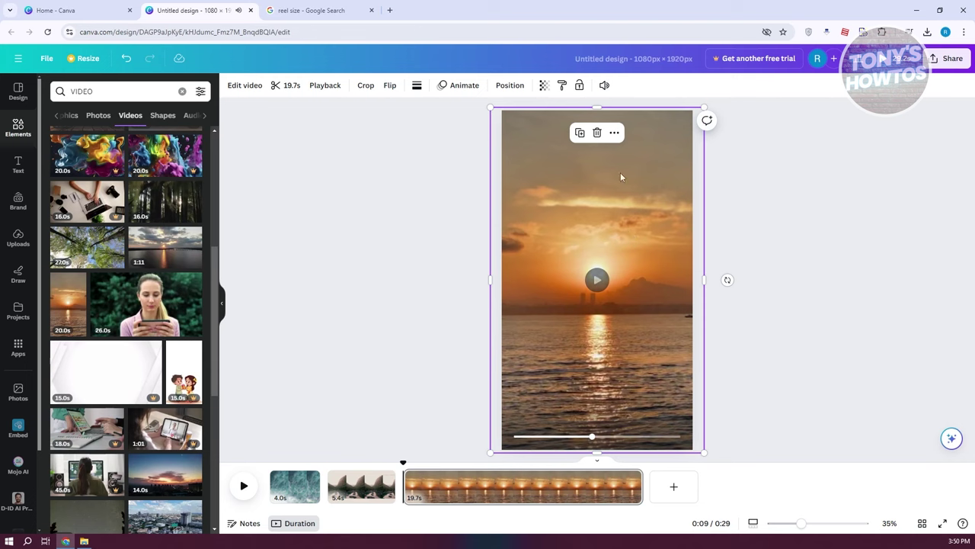
# Mute the sunset clip and trim its page to 4.1 seconds.
pyautogui.click(605, 86)
pyautogui.click(594, 119)
pyautogui.click(933, 264)
pyautogui.click(403, 296)
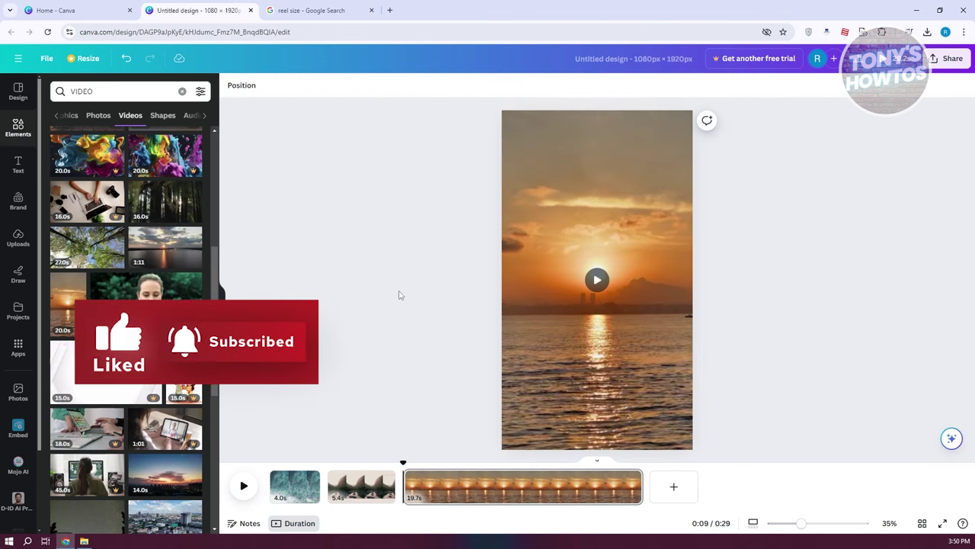
pyautogui.moveTo(637, 481)
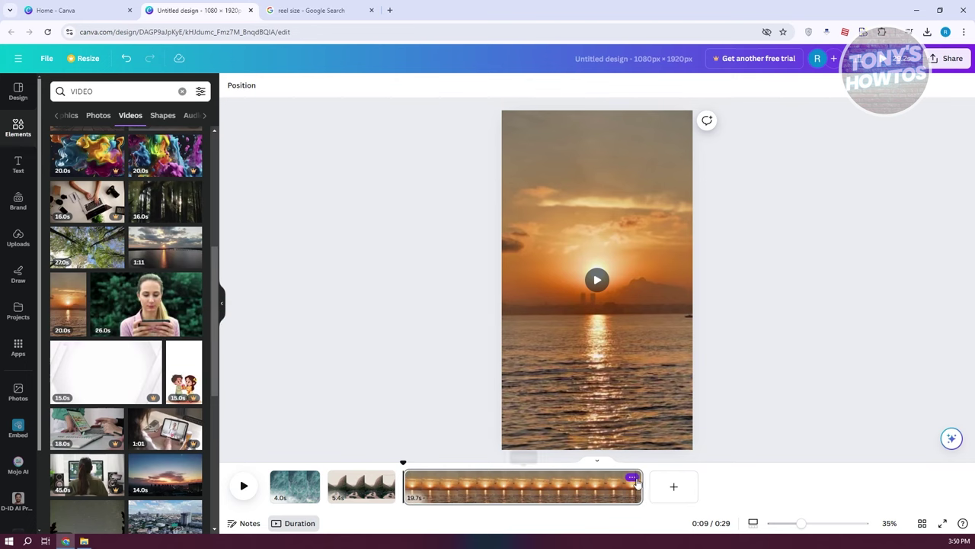
pyautogui.moveTo(639, 481); pyautogui.dragTo(454, 478)
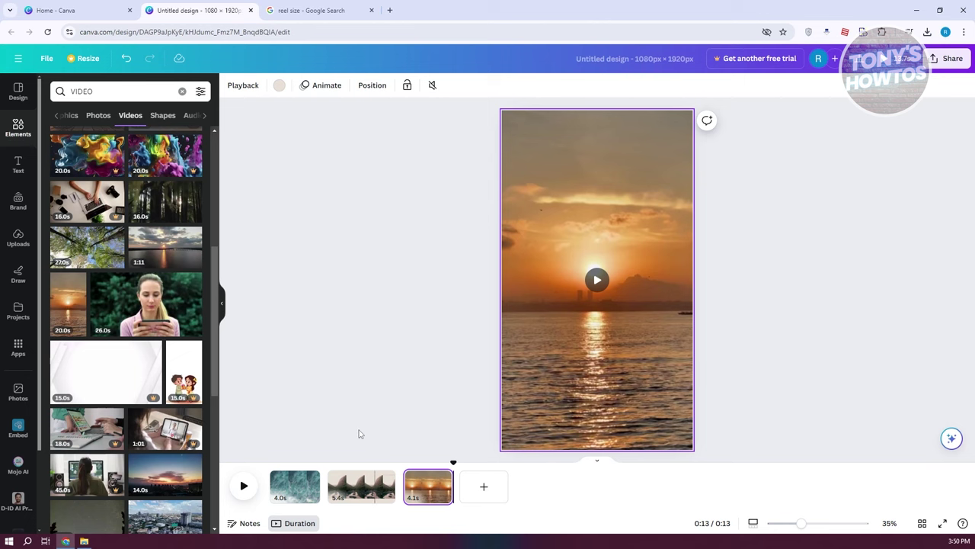
# Search the elements library for MUSIC and browse the audio results.
pyautogui.click(122, 90)
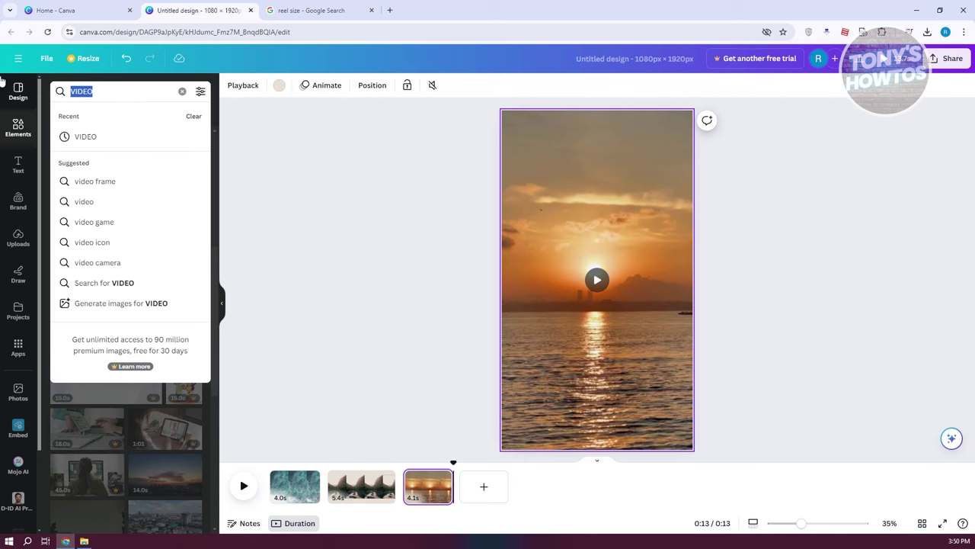
pyautogui.write('MUSIC')
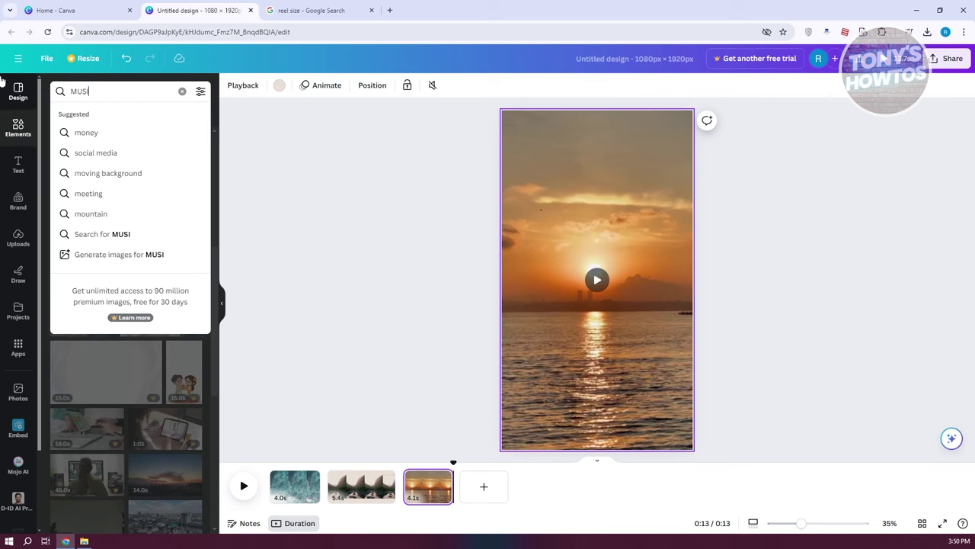
pyautogui.press('Return')
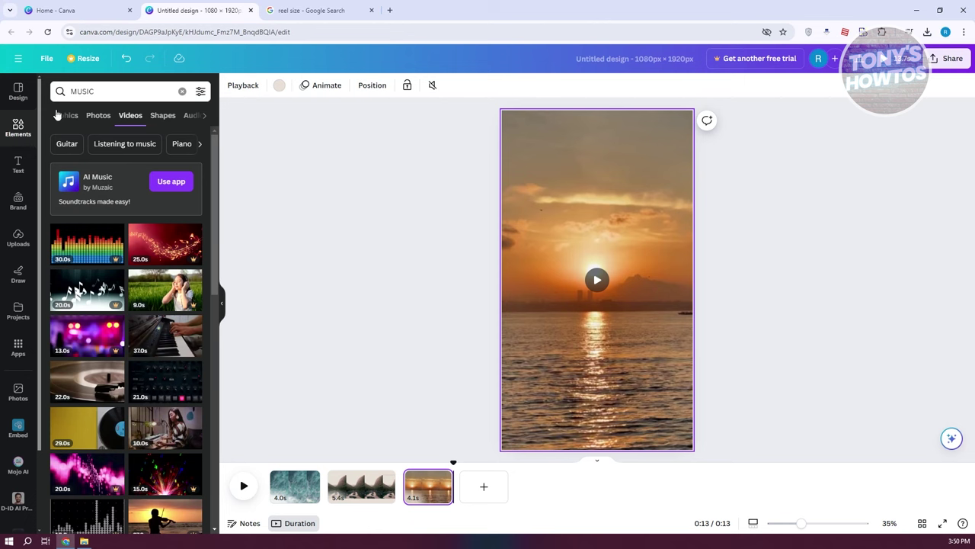
pyautogui.click(187, 116)
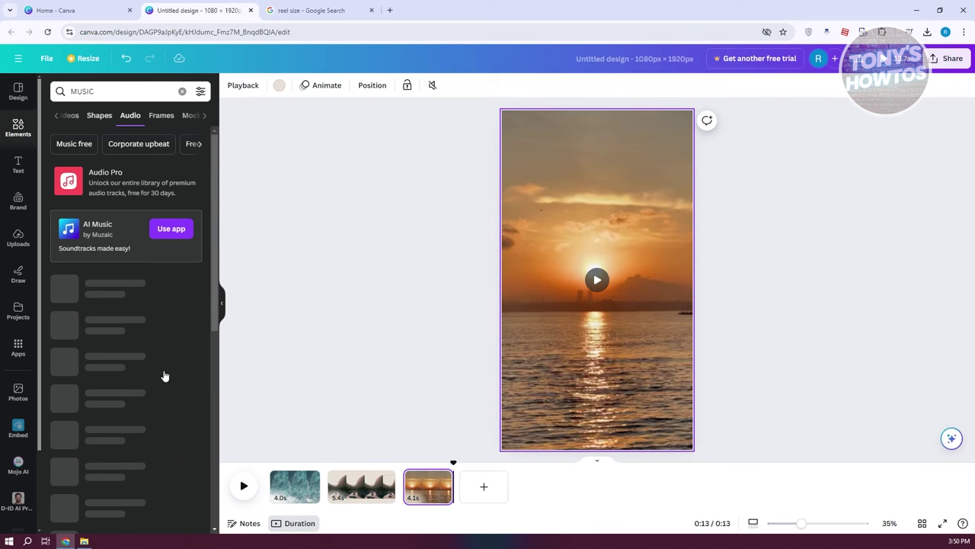
pyautogui.scroll(-4, 183, 296)
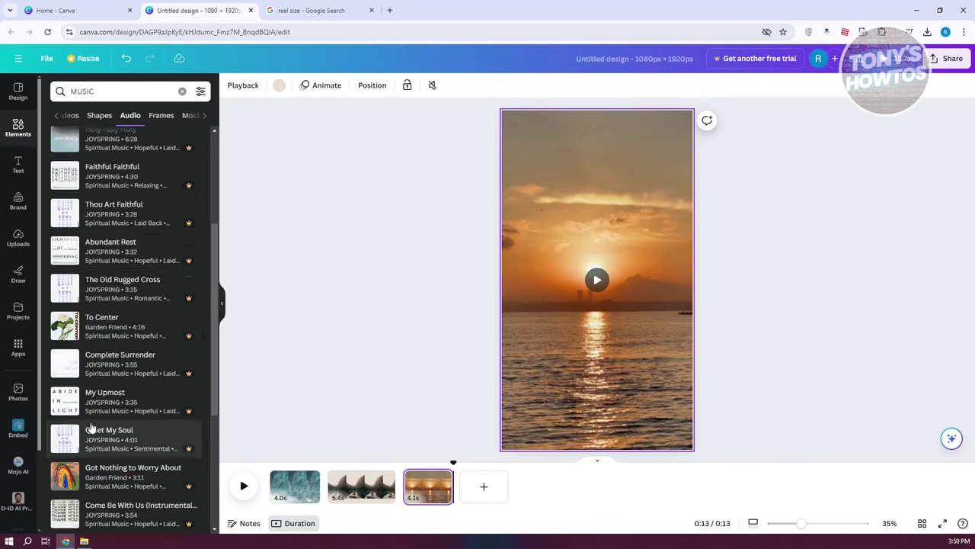
pyautogui.scroll(-10, 90, 428)
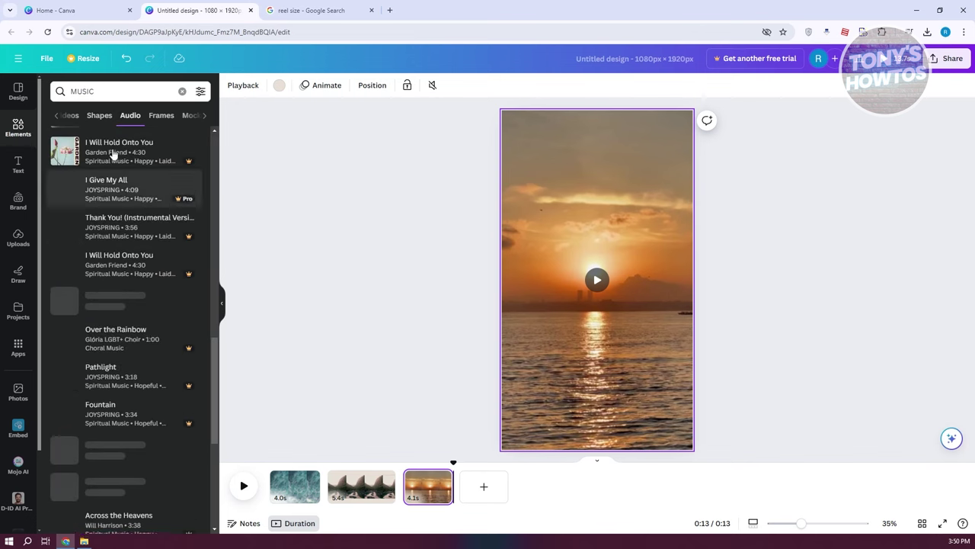
# Search the audio library for POP and look through the tracks for one without a Pro licence.
pyautogui.click(144, 90)
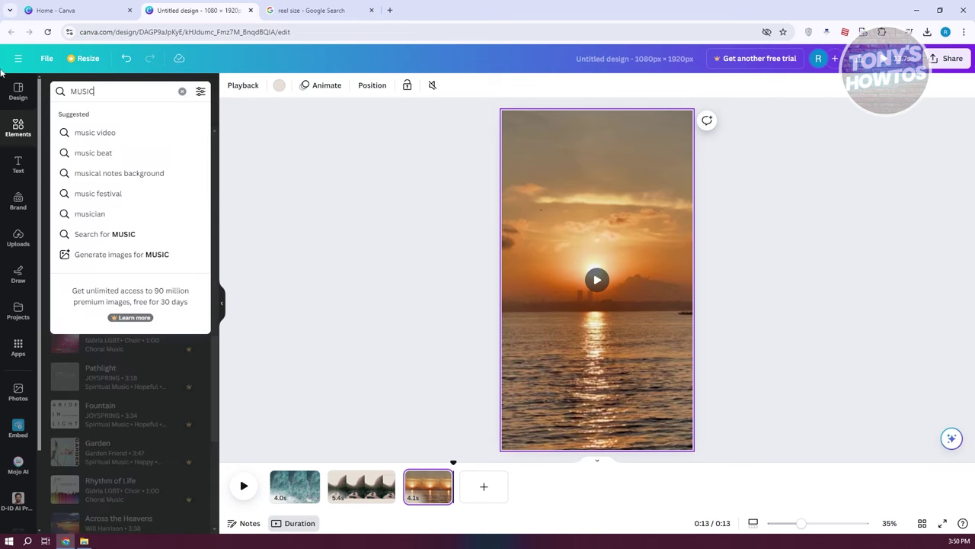
pyautogui.press('BackSpace')
pyautogui.press('BackSpace')
pyautogui.press('BackSpace')
pyautogui.press('BackSpace')
pyautogui.press('BackSpace')
pyautogui.write('POP')
pyautogui.press('Return')
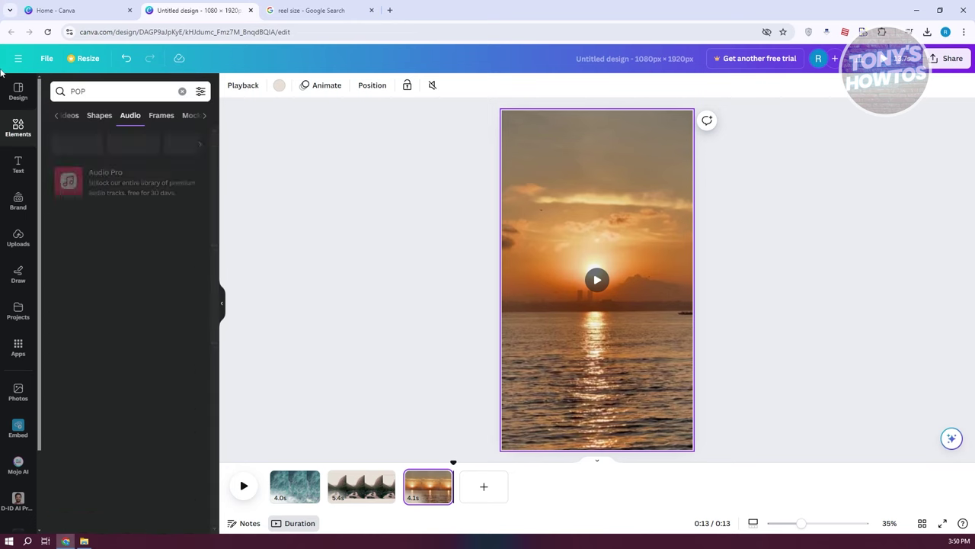
pyautogui.scroll(-8, 163, 320)
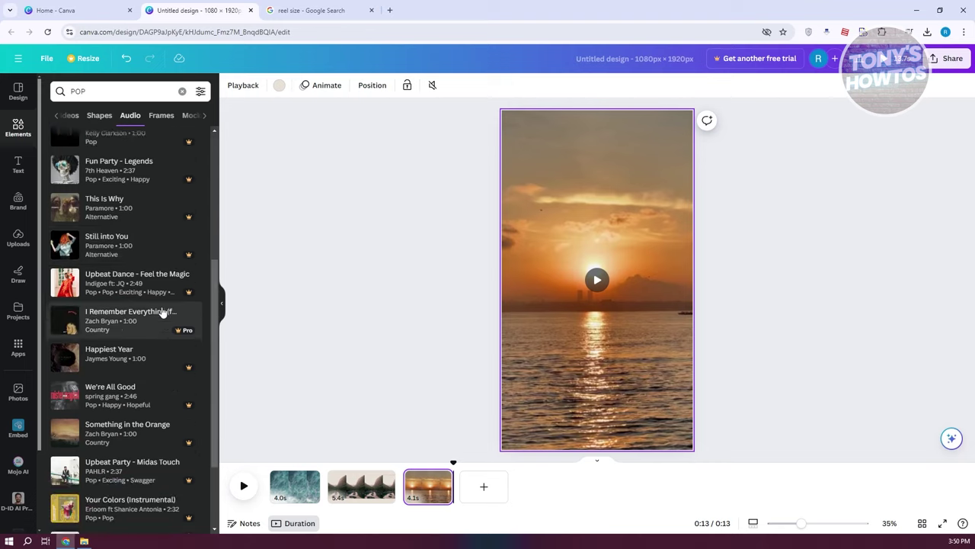
pyautogui.scroll(-10, 163, 337)
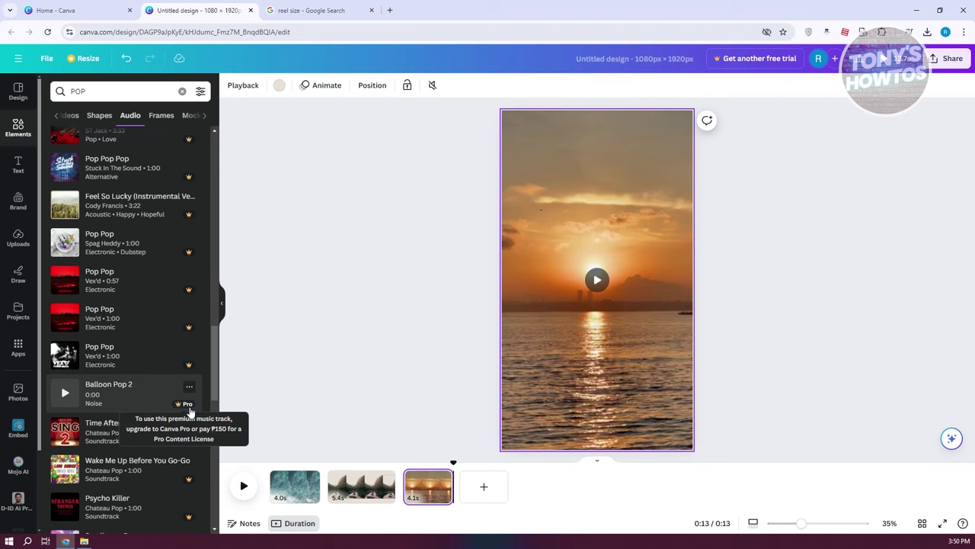
pyautogui.scroll(-15, 191, 411)
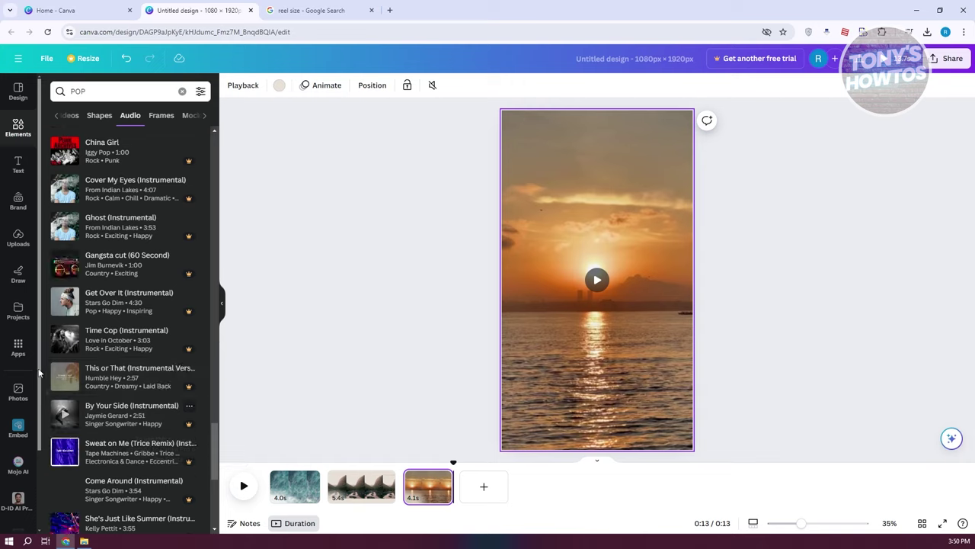
pyautogui.scroll(-5, 190, 411)
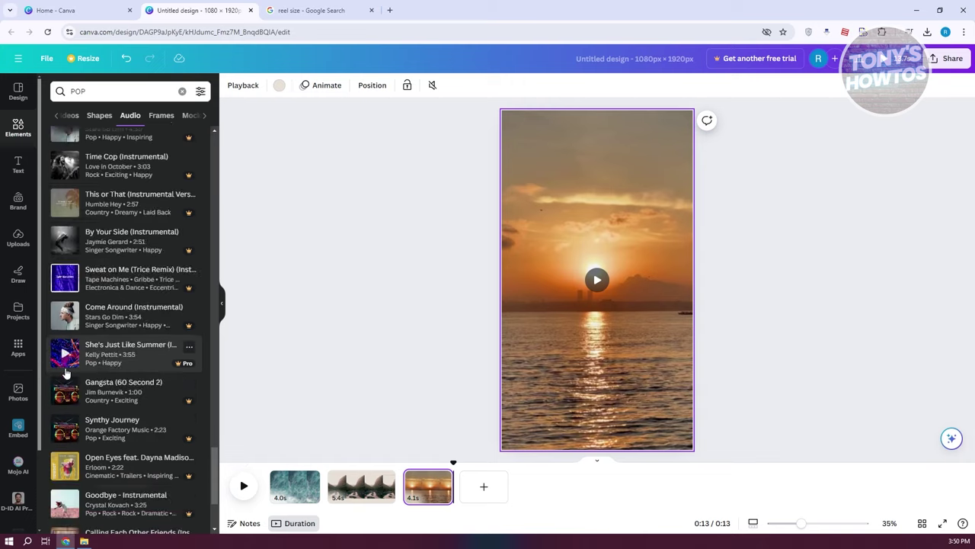
# Add the uploaded audio track "I Don't Think So" to the timeline beneath the pages.
pyautogui.click(19, 204)
pyautogui.click(19, 237)
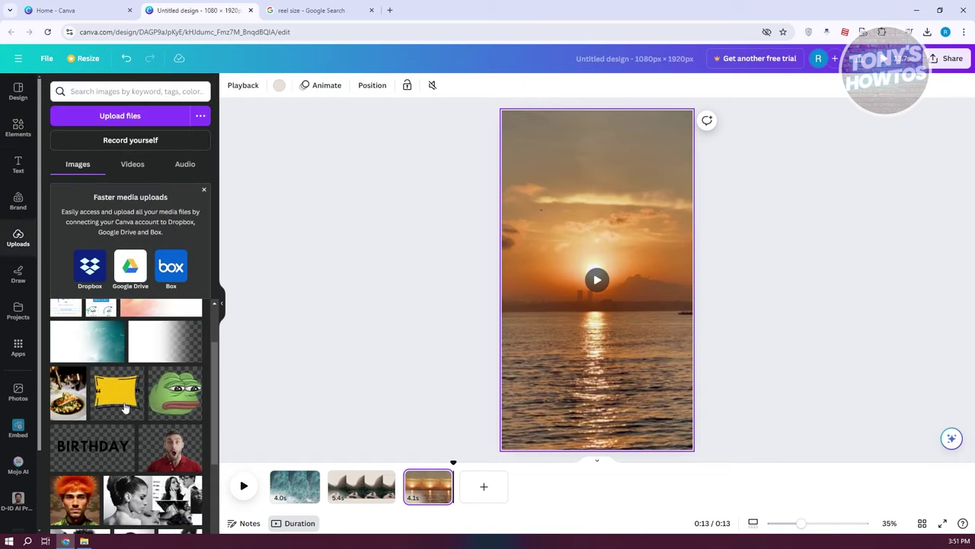
pyautogui.scroll(2, 126, 408)
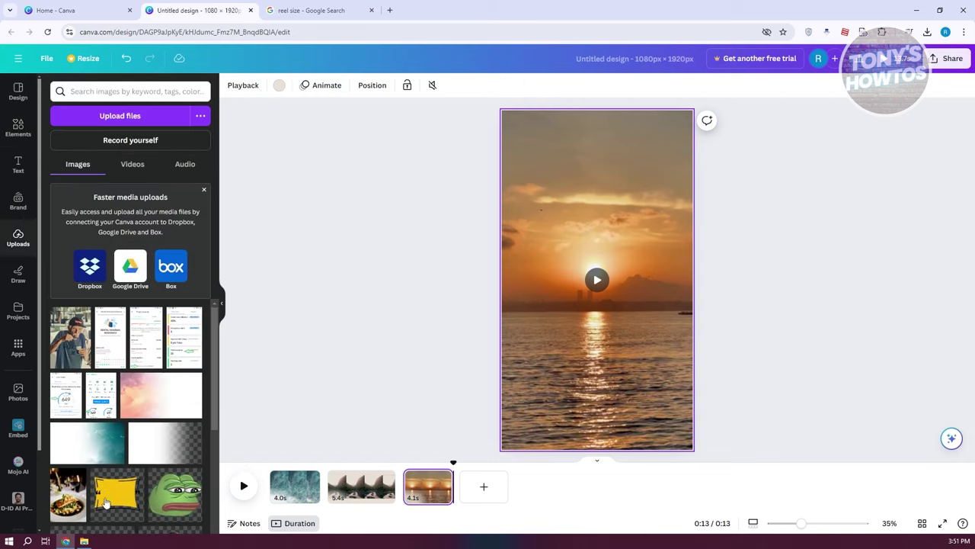
pyautogui.click(181, 163)
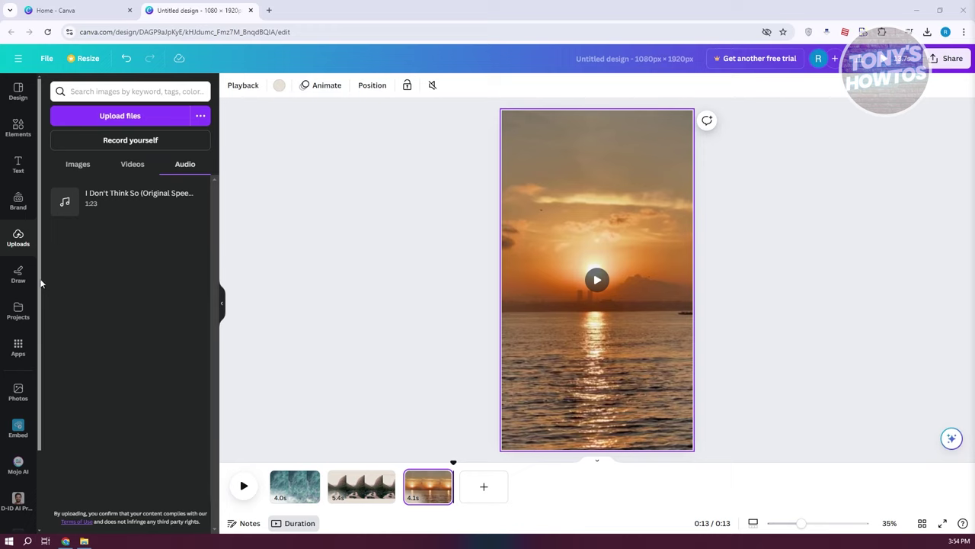
pyautogui.moveTo(115, 194); pyautogui.dragTo(457, 497)
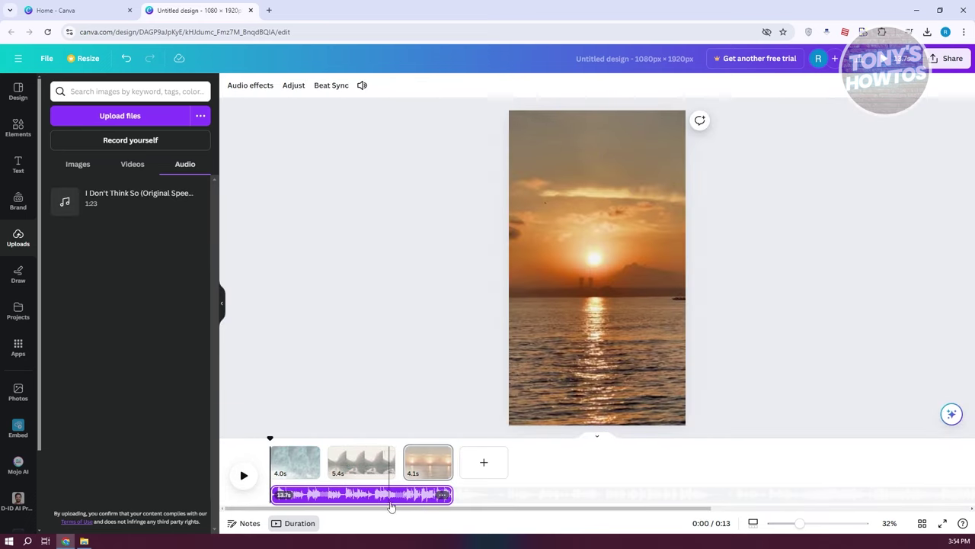
# Lower the audio track's volume to 33.
pyautogui.rightClick(442, 496)
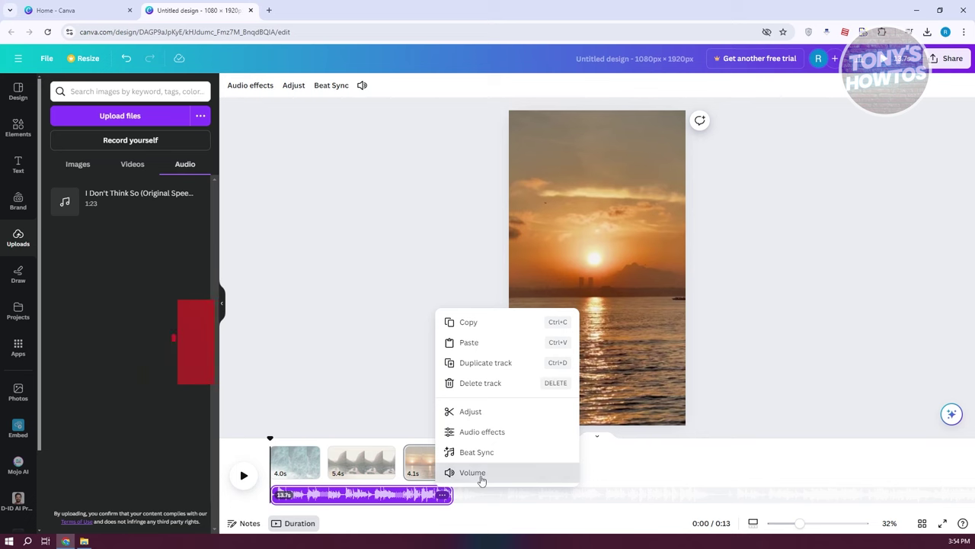
pyautogui.click(474, 473)
pyautogui.moveTo(402, 147); pyautogui.dragTo(375, 148)
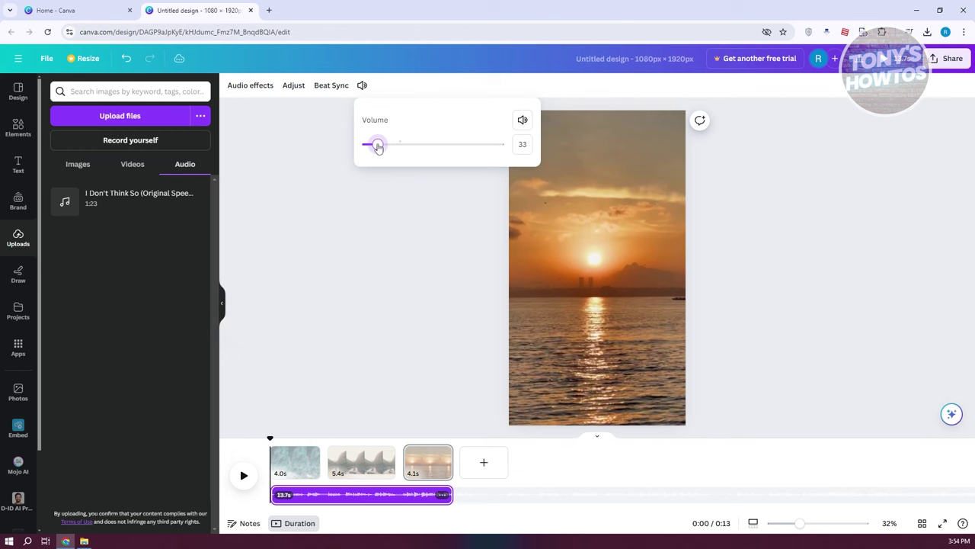
pyautogui.click(412, 271)
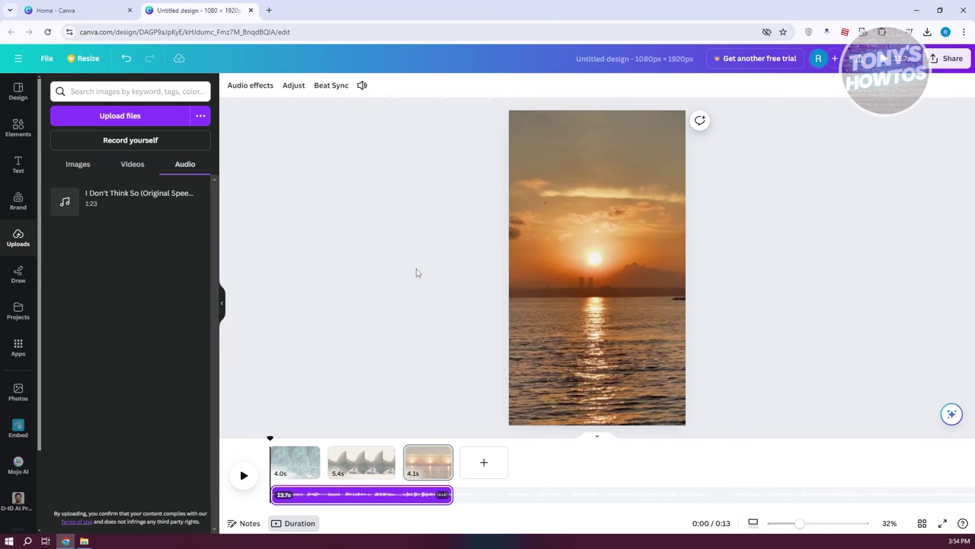
pyautogui.click(434, 358)
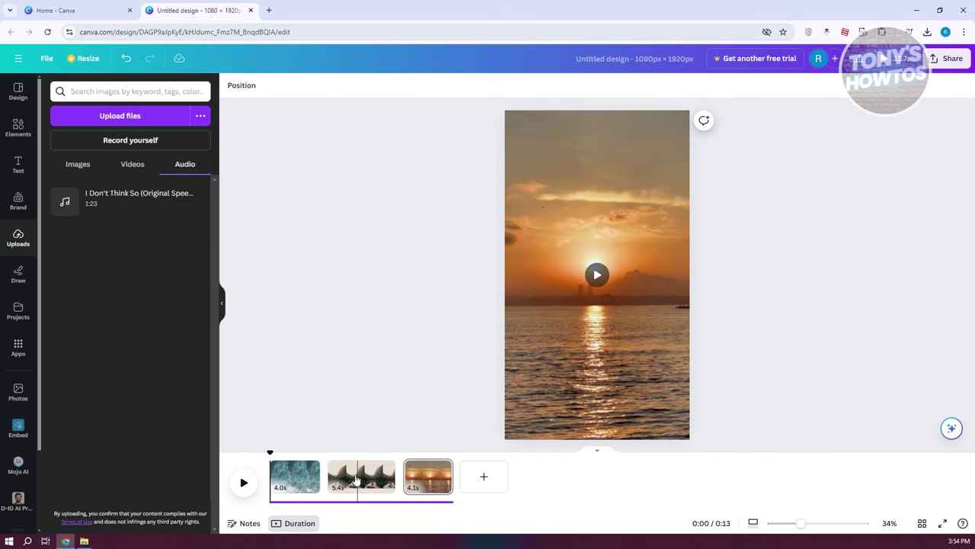
# Add a Color Wipe transition between the ocean waves page and the river valley page.
pyautogui.moveTo(320, 471)
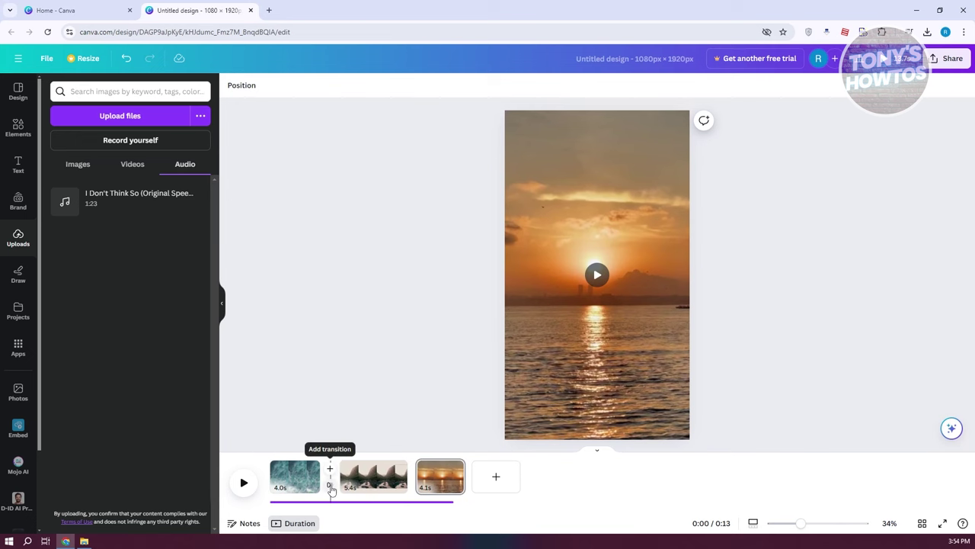
pyautogui.click(329, 485)
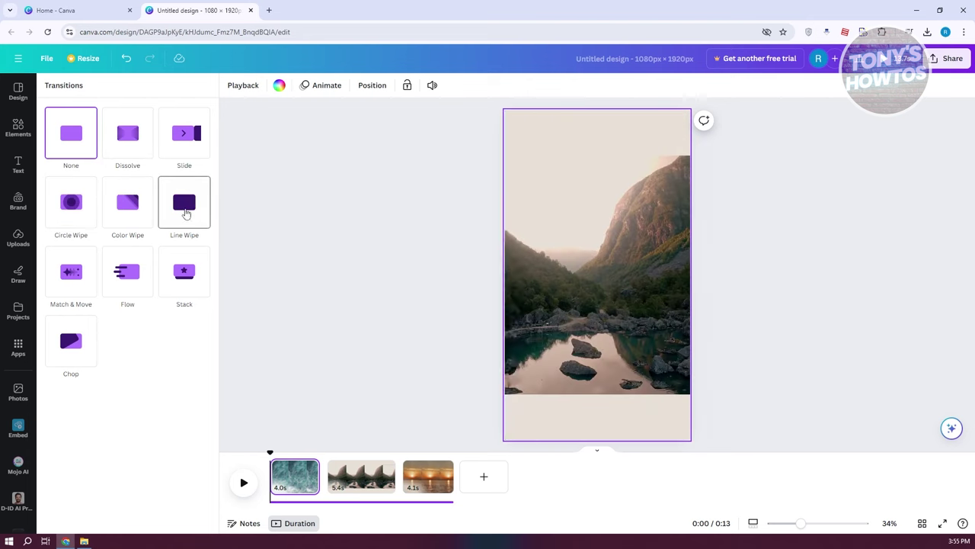
pyautogui.click(140, 220)
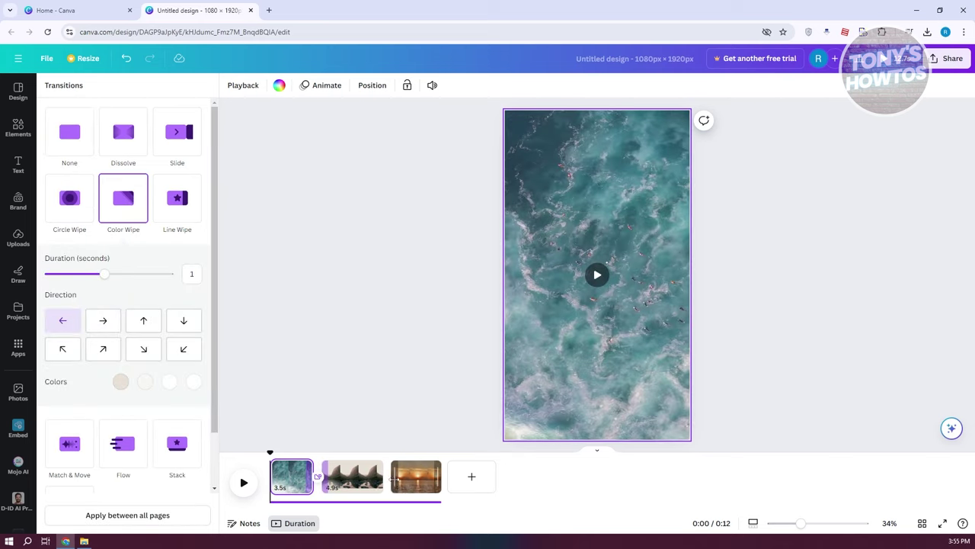
# Add a transition between the river valley page and the sunset page.
pyautogui.click(391, 486)
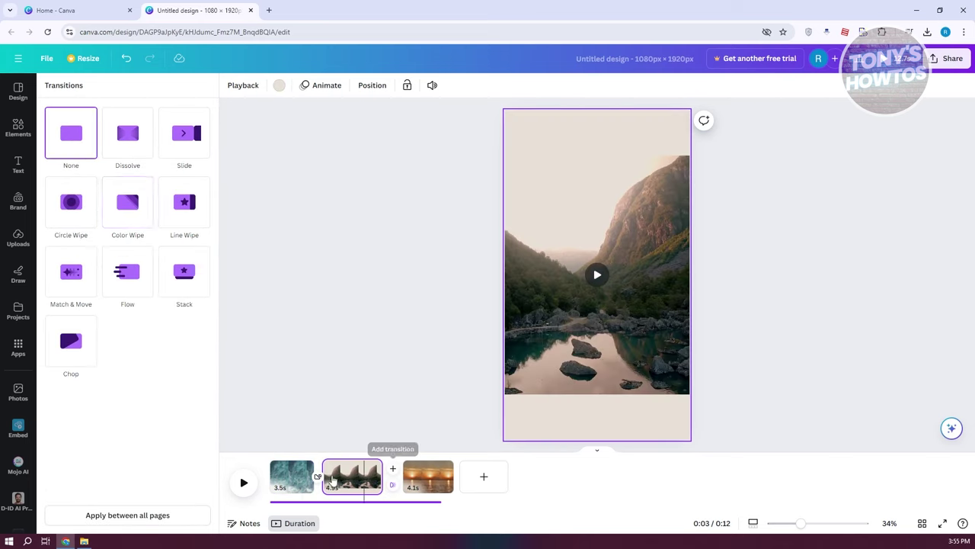
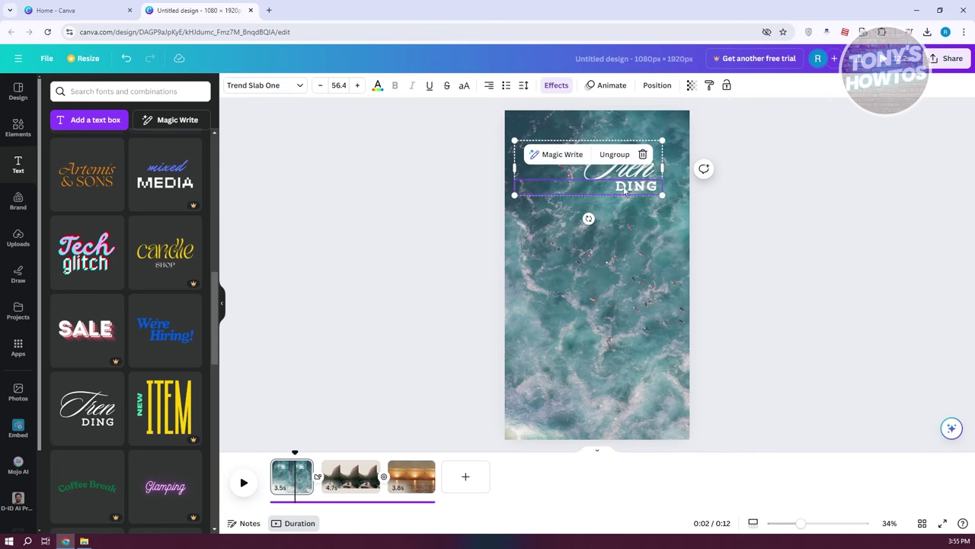
# Replace the "Tren" script text on the ocean waves page with RELAX.
pyautogui.click(644, 179)
pyautogui.doubleClick(626, 169)
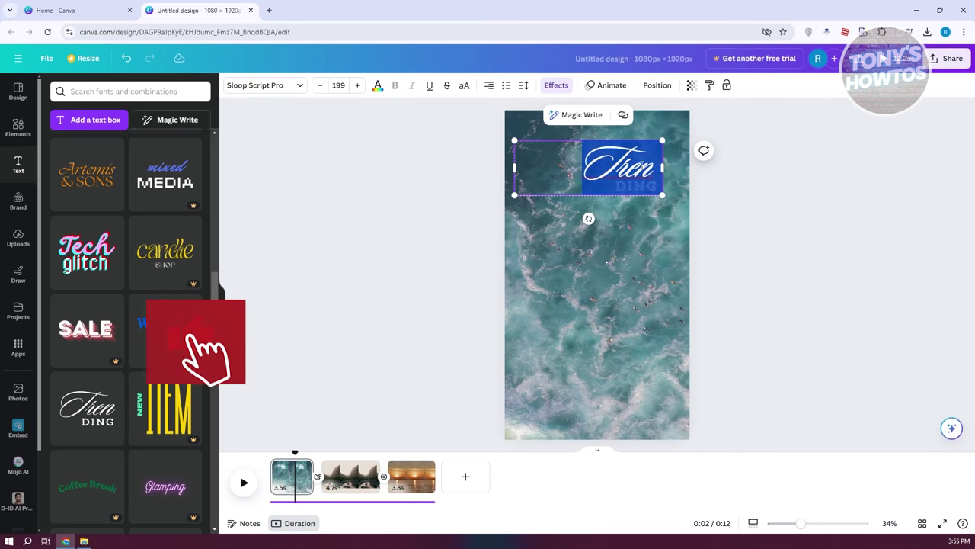
pyautogui.write('RELAX')
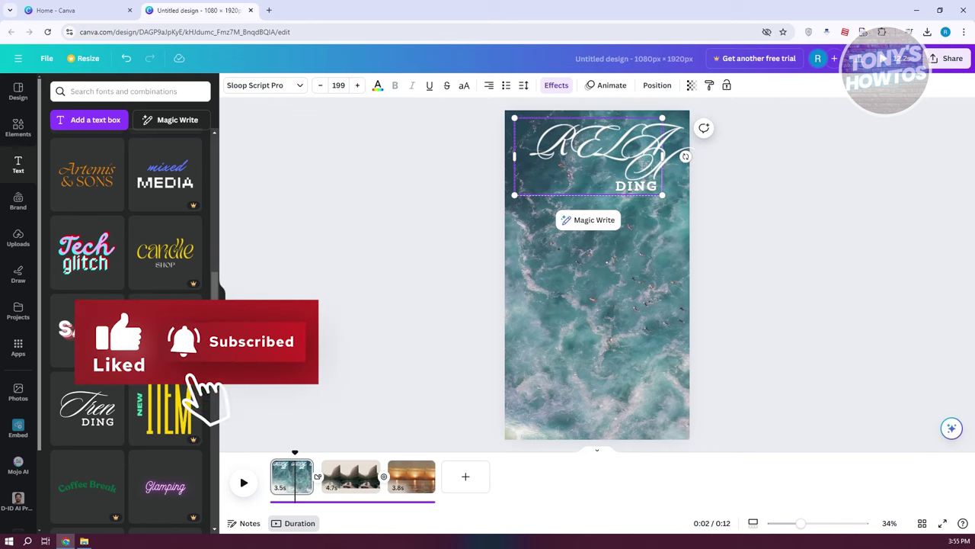
pyautogui.hotkey('ctrl', 'a')
pyautogui.press('Escape')
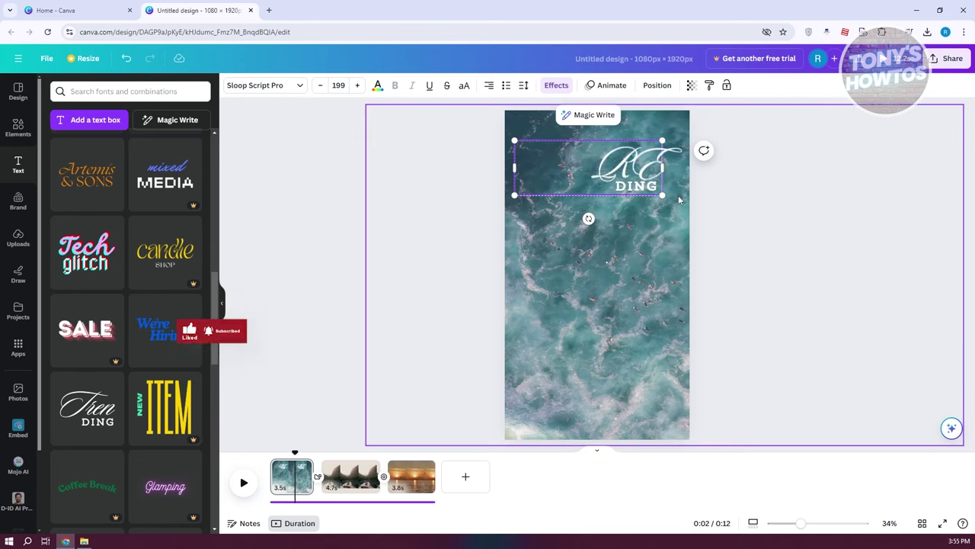
pyautogui.click(616, 138)
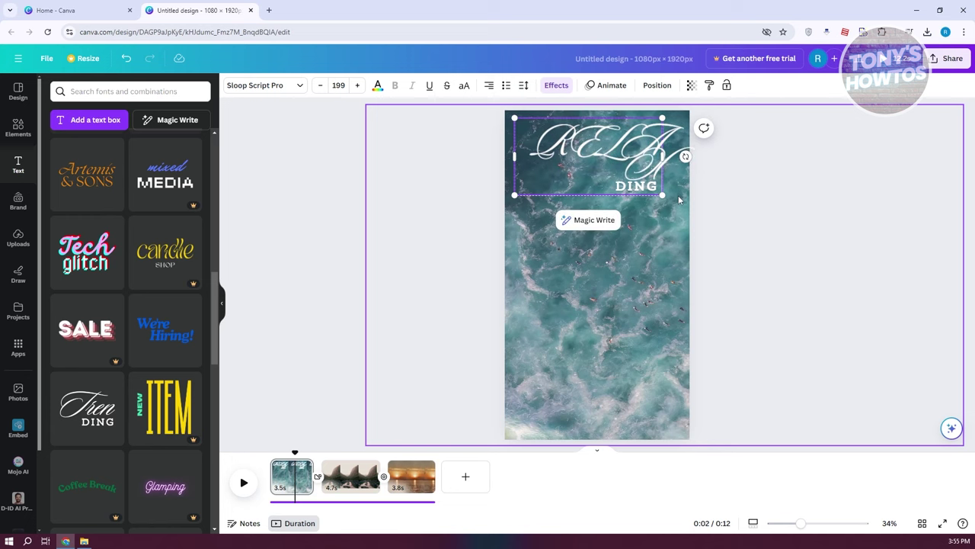
# Reduce the font size of the RELAX text to 150.
pyautogui.hotkey('ctrl', 'a')
pyautogui.click(320, 85)
pyautogui.click(320, 86)
pyautogui.click(321, 85)
pyautogui.click(321, 85)
pyautogui.click(321, 85)
pyautogui.click(338, 85)
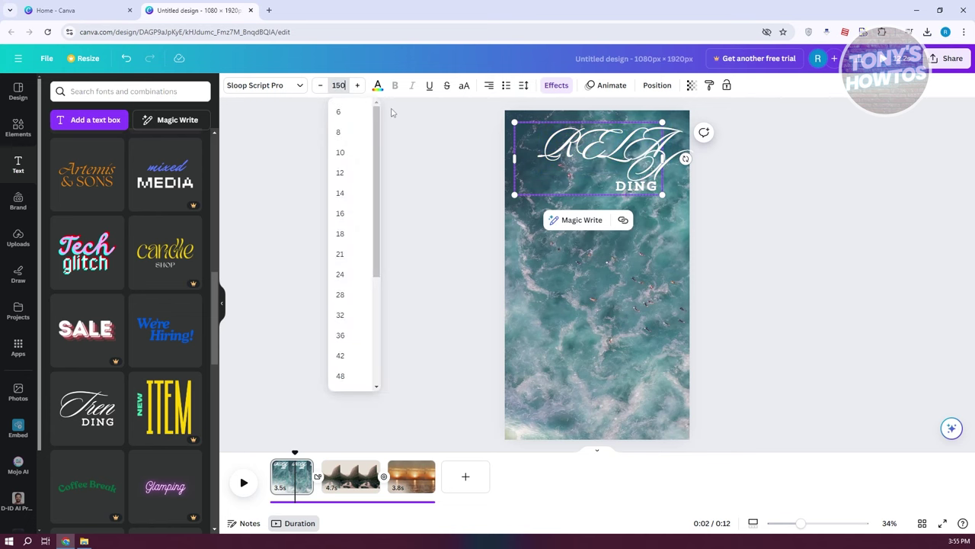
pyautogui.press('Return')
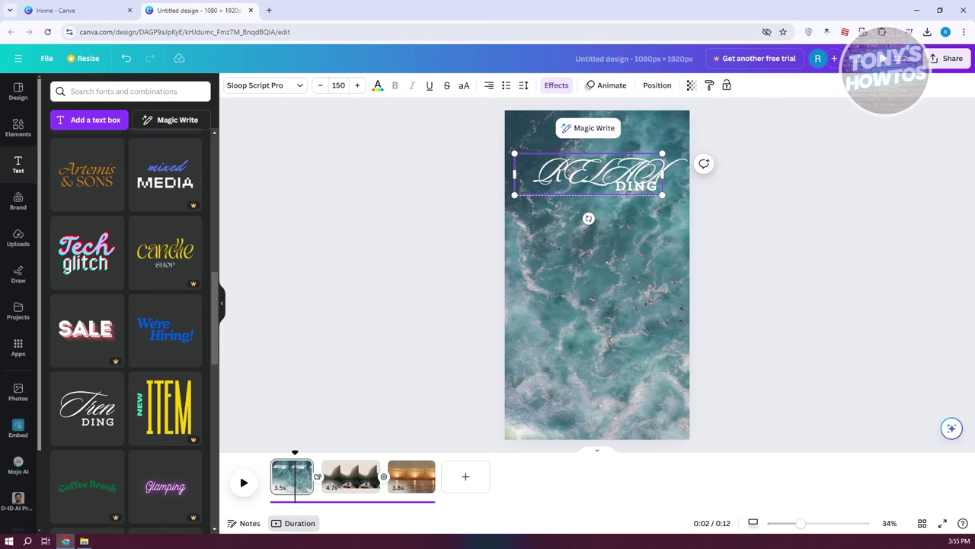
pyautogui.click(827, 241)
# Replace the "DING" line with AND BREATH and place the text group near the upper edge of the page.
pyautogui.click(564, 163)
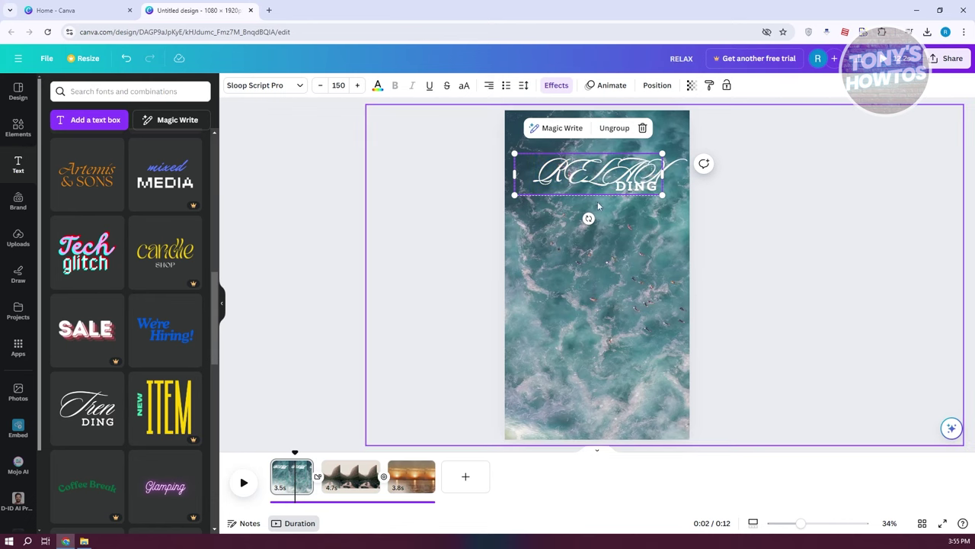
pyautogui.moveTo(661, 190); pyautogui.dragTo(665, 310)
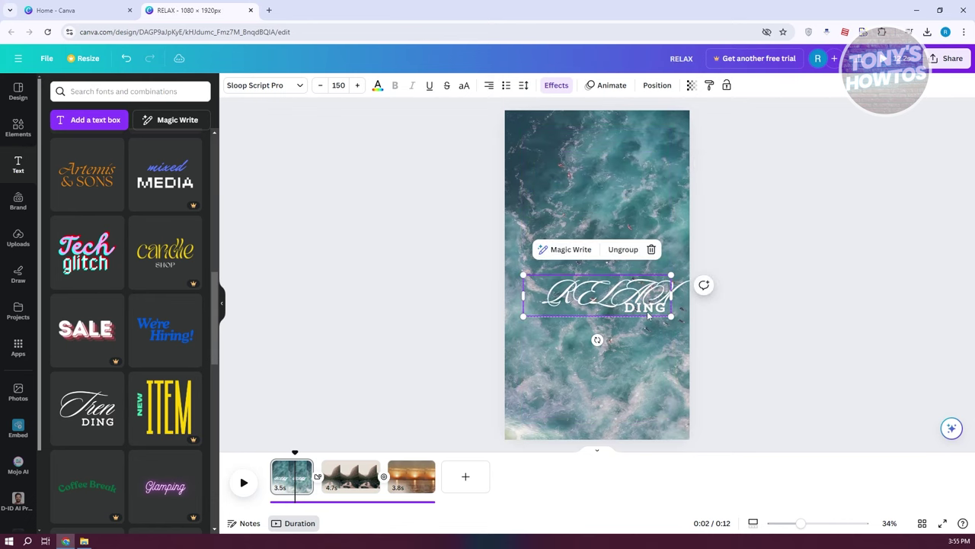
pyautogui.click(648, 313)
pyautogui.click(649, 310)
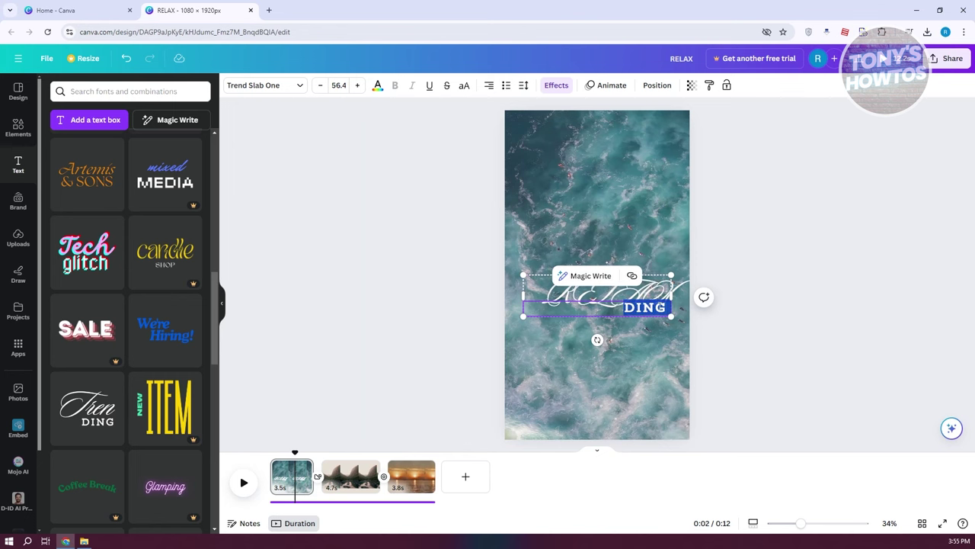
pyautogui.press('BackSpace')
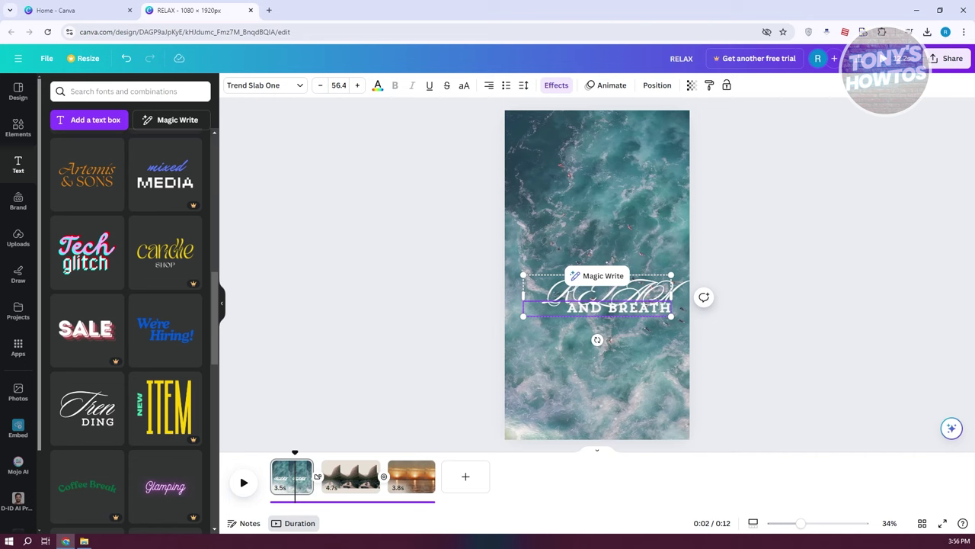
pyautogui.click(873, 305)
pyautogui.moveTo(652, 302); pyautogui.dragTo(642, 161)
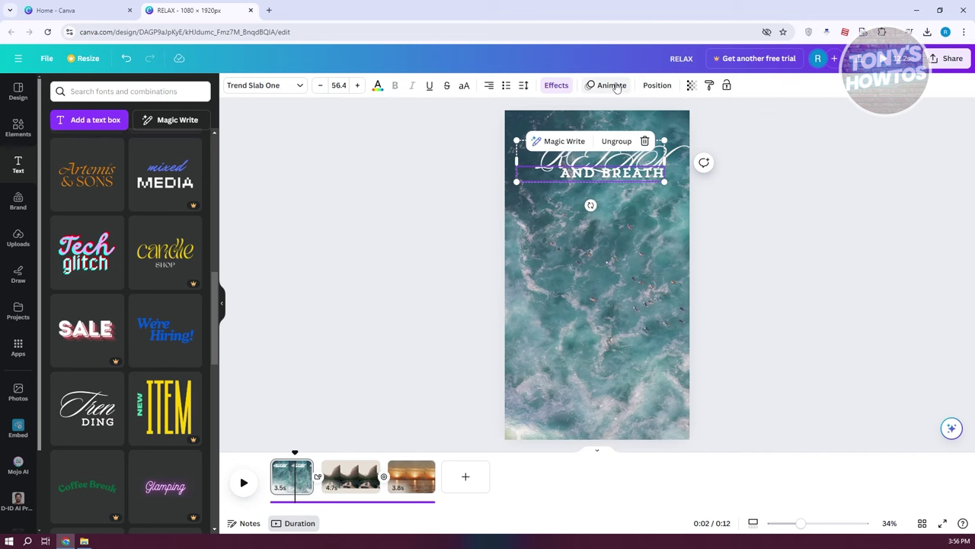
# Apply the Pop animation to the RELAX and AND BREATH texts and play the ocean waves page from its start.
pyautogui.click(613, 86)
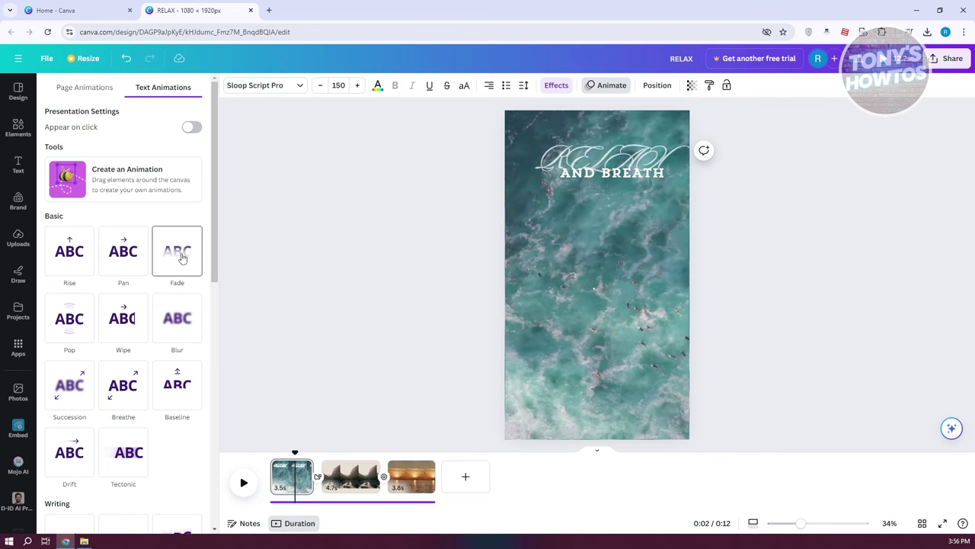
pyautogui.click(67, 327)
pyautogui.click(654, 176)
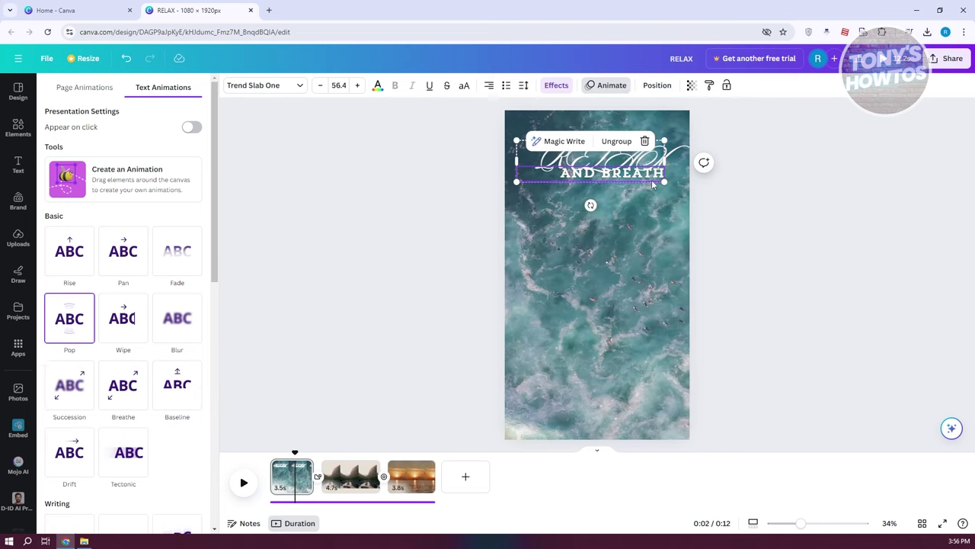
pyautogui.click(76, 324)
pyautogui.moveTo(297, 451); pyautogui.dragTo(273, 451)
pyautogui.press('space')
pyautogui.press('space')
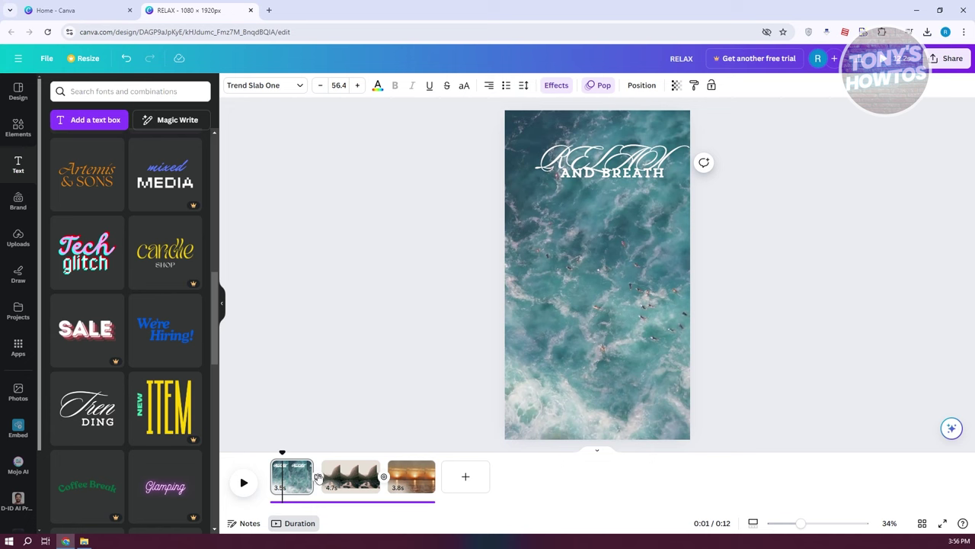
# Go to the river valley page, search the elements for VIDEO and look through the stock videos for a free clip.
pyautogui.moveTo(286, 453); pyautogui.dragTo(351, 452)
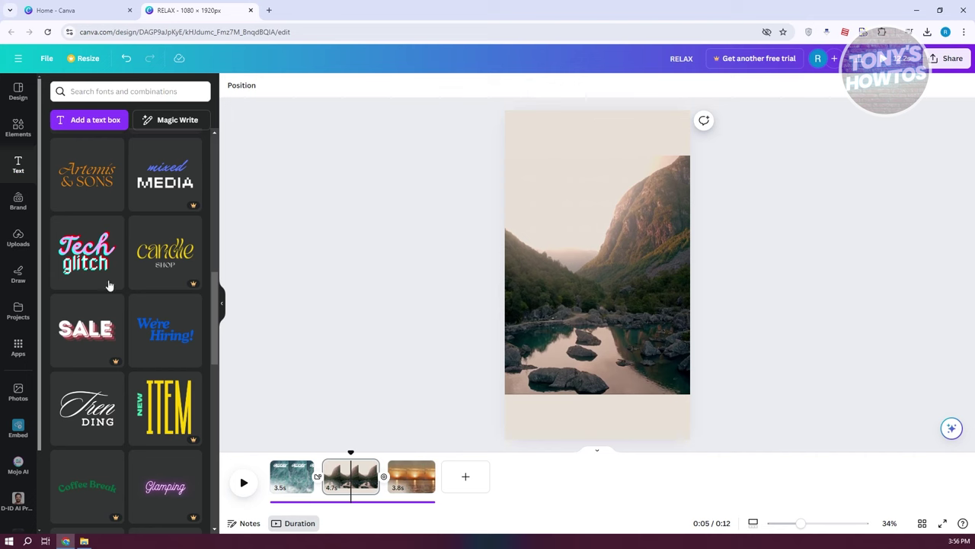
pyautogui.click(18, 128)
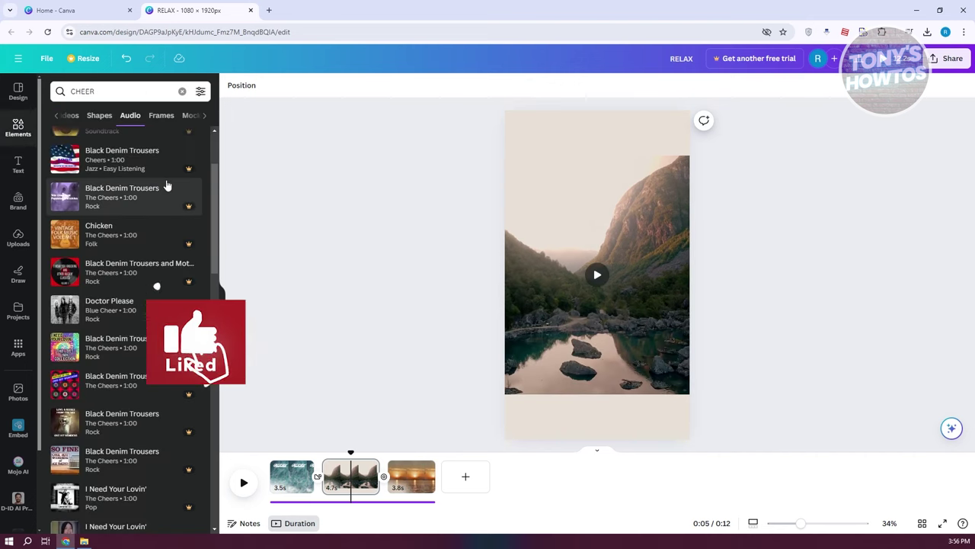
pyautogui.click(18, 128)
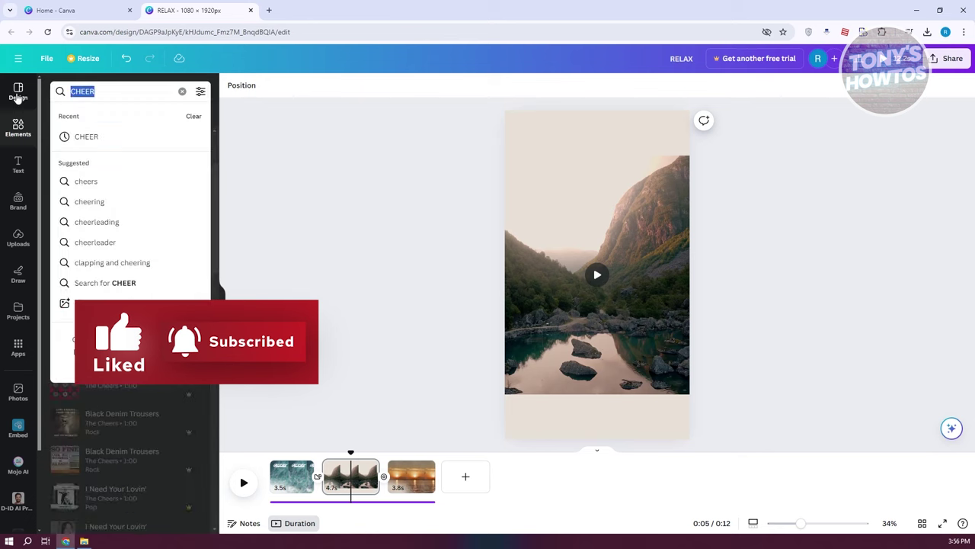
pyautogui.write('VIDEO')
pyautogui.press('Return')
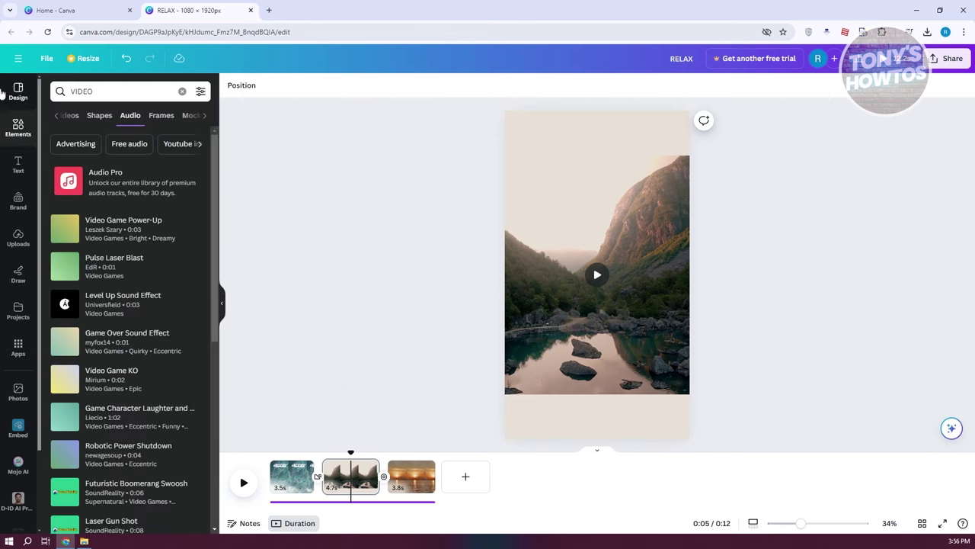
pyautogui.click(72, 115)
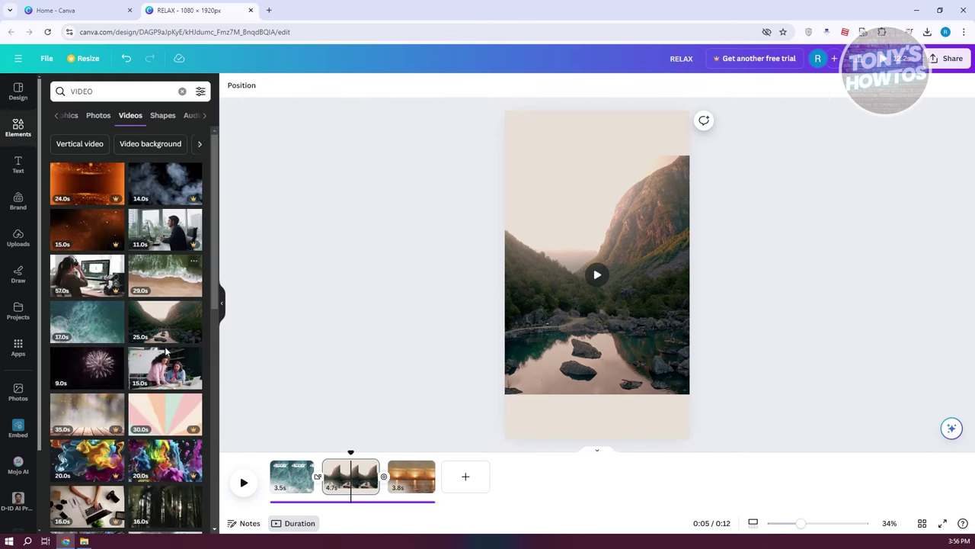
pyautogui.scroll(-3, 163, 357)
pyautogui.scroll(-3, 163, 356)
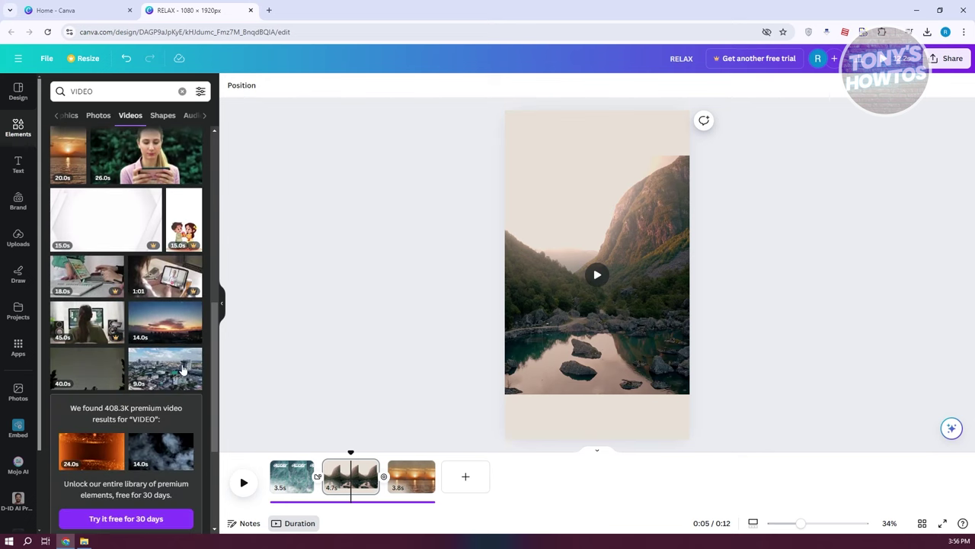
# Try overlaying the 14-second city sunset clip in the middle of the river valley page, and undo its placement.
pyautogui.moveTo(172, 338); pyautogui.dragTo(85, 344)
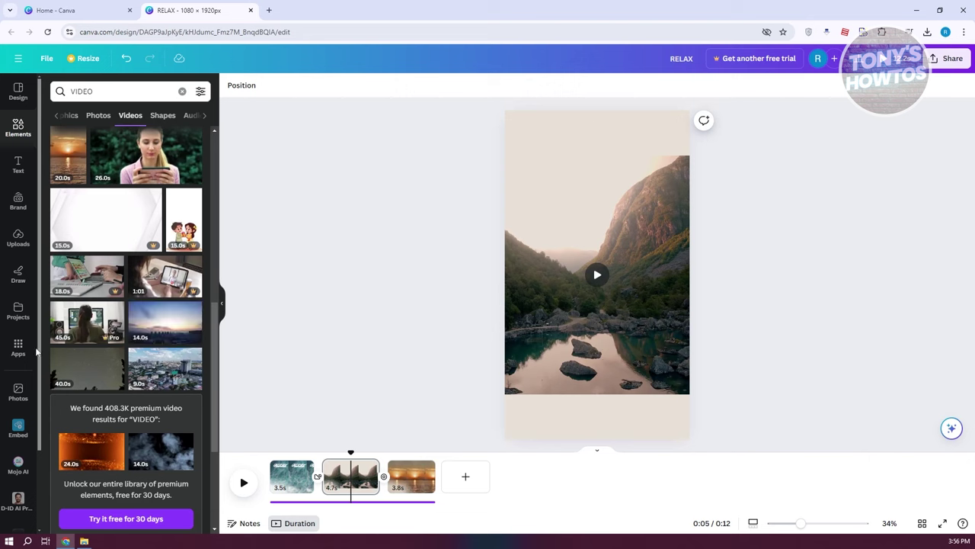
pyautogui.moveTo(190, 337); pyautogui.dragTo(579, 132)
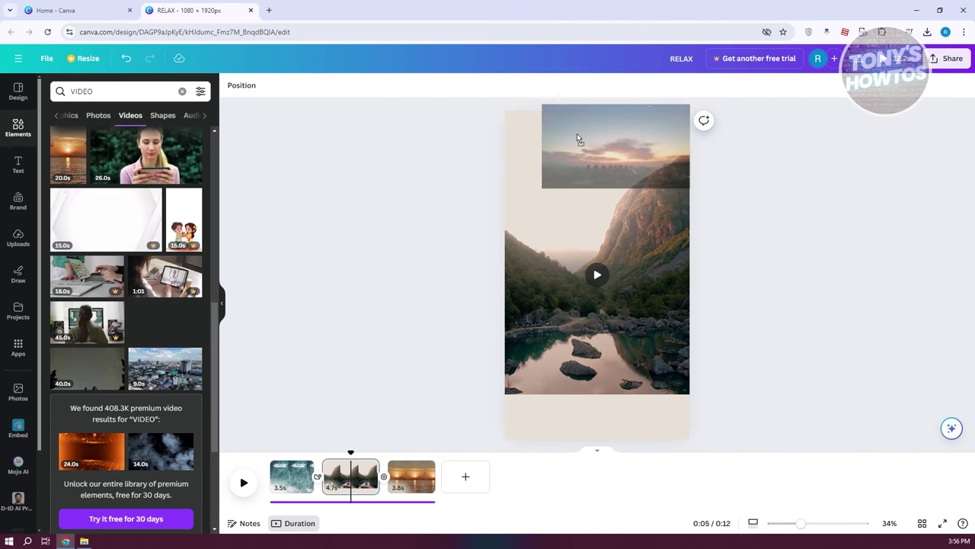
pyautogui.moveTo(647, 155); pyautogui.dragTo(630, 278)
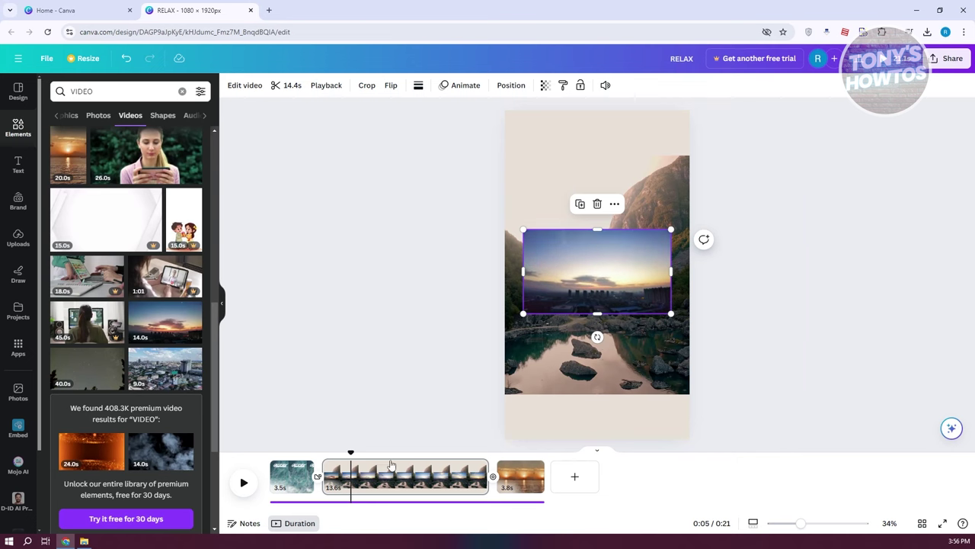
pyautogui.moveTo(607, 281)
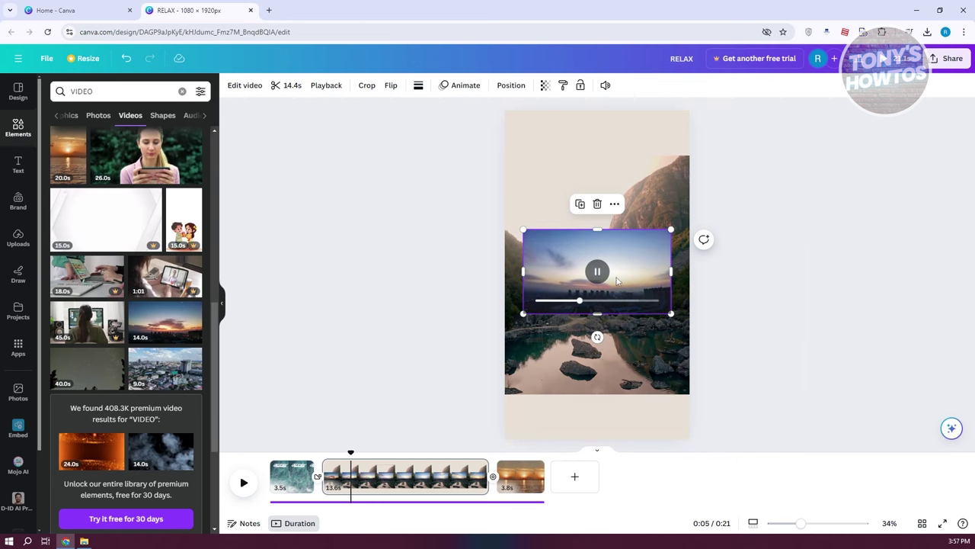
pyautogui.hotkey('ctrl', 'z')
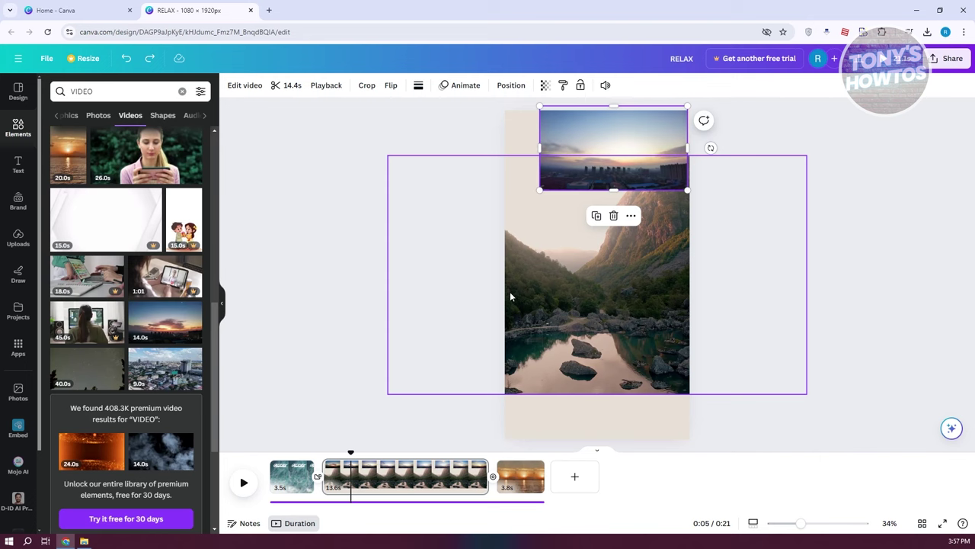
pyautogui.hotkey('ctrl', 'z')
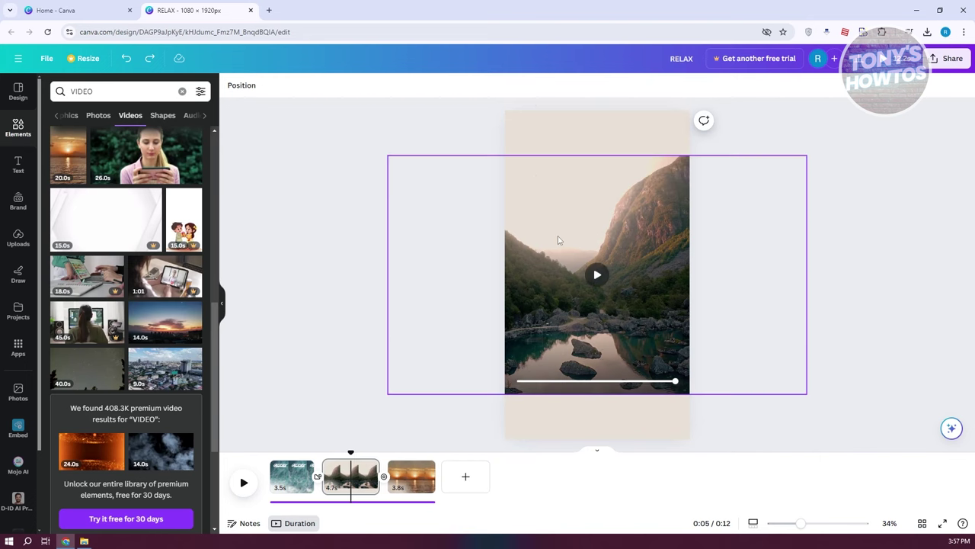
# Download the finished design as an MP4 video.
pyautogui.click(952, 61)
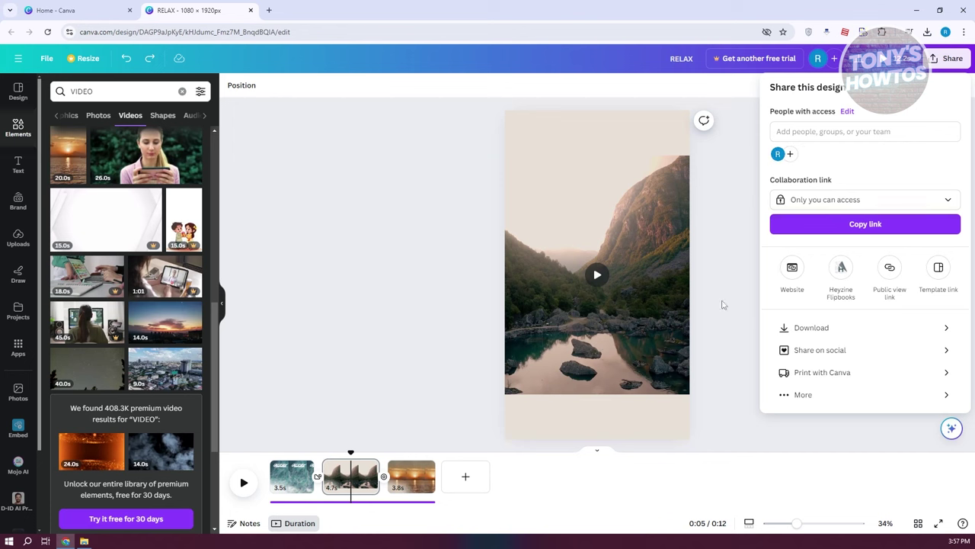
pyautogui.click(813, 327)
pyautogui.click(869, 303)
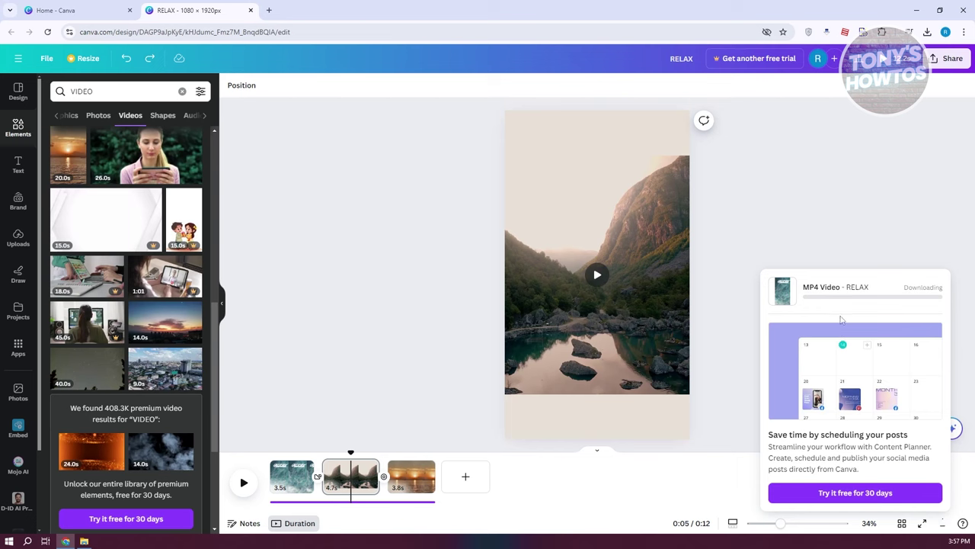
# Open the facebook.com home page in a new browser tab.
pyautogui.click(268, 10)
pyautogui.write('FACEBOO')
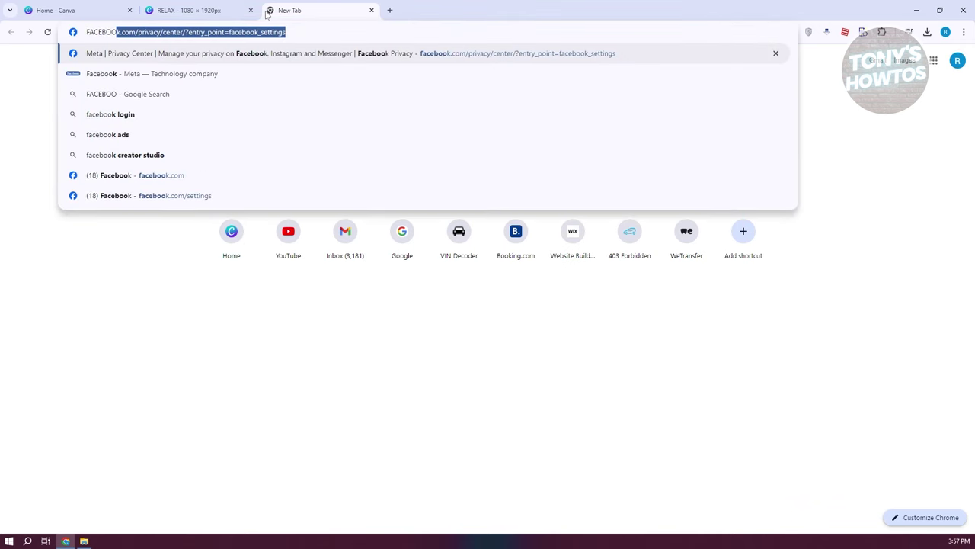
pyautogui.press('Return')
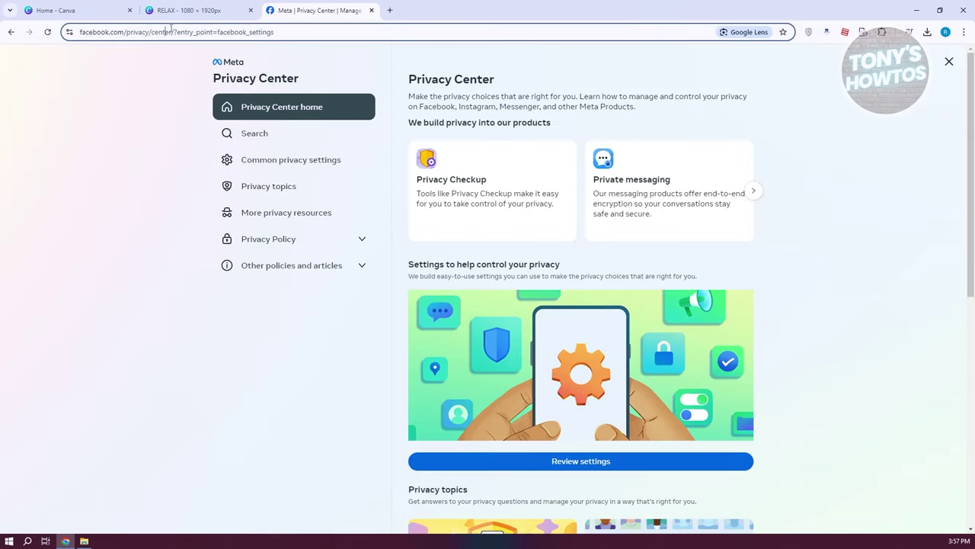
pyautogui.click(170, 32)
pyautogui.press('BackSpace')
pyautogui.press('BackSpace')
pyautogui.press('BackSpace')
pyautogui.press('BackSpace')
pyautogui.press('BackSpace')
pyautogui.press('BackSpace')
pyautogui.press('BackSpace')
pyautogui.press('BackSpace')
pyautogui.press('BackSpace')
pyautogui.press('BackSpace')
pyautogui.press('BackSpace')
pyautogui.press('BackSpace')
pyautogui.press('BackSpace')
pyautogui.press('BackSpace')
pyautogui.press('BackSpace')
pyautogui.press('Return')
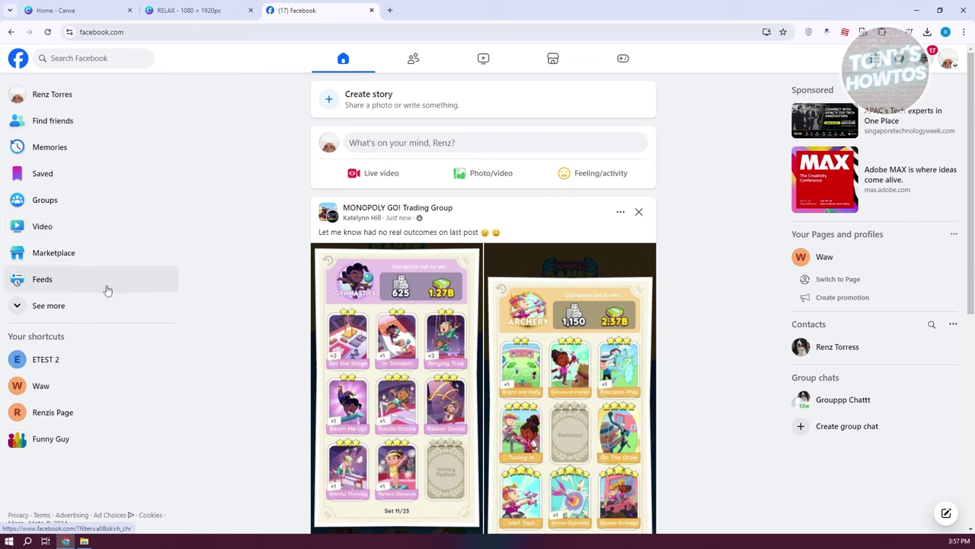
# Find Reels among the additional Facebook shortcuts and open the page for creating a new reel.
pyautogui.click(55, 309)
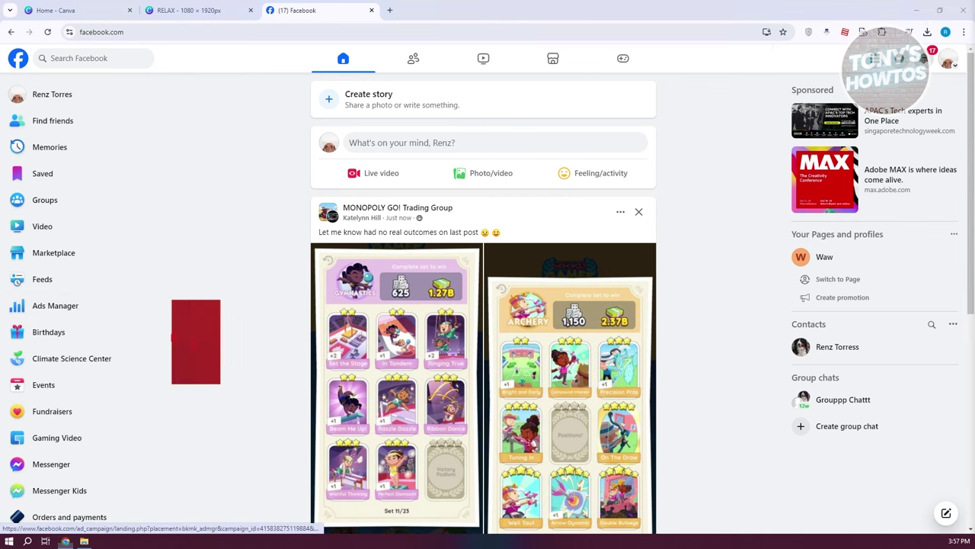
pyautogui.scroll(-3, 76, 365)
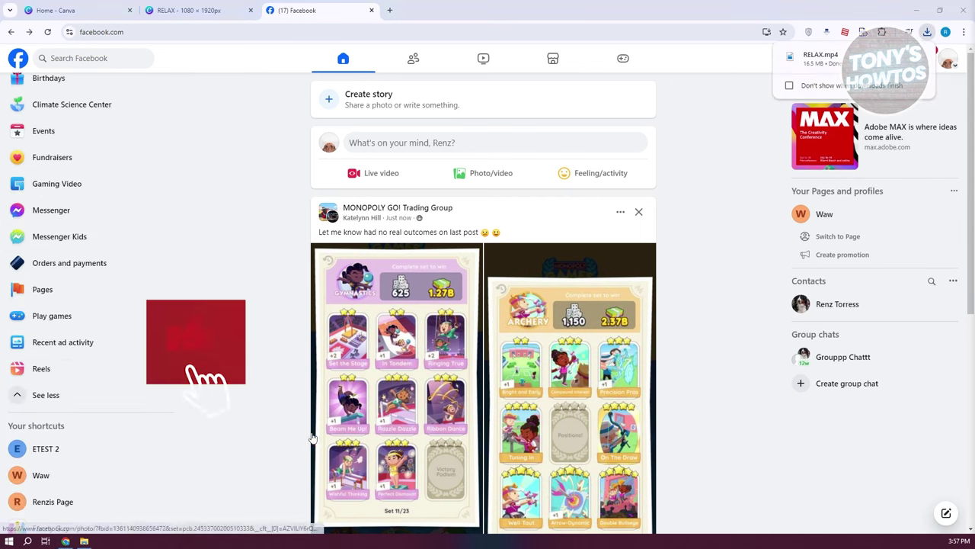
pyautogui.click(66, 369)
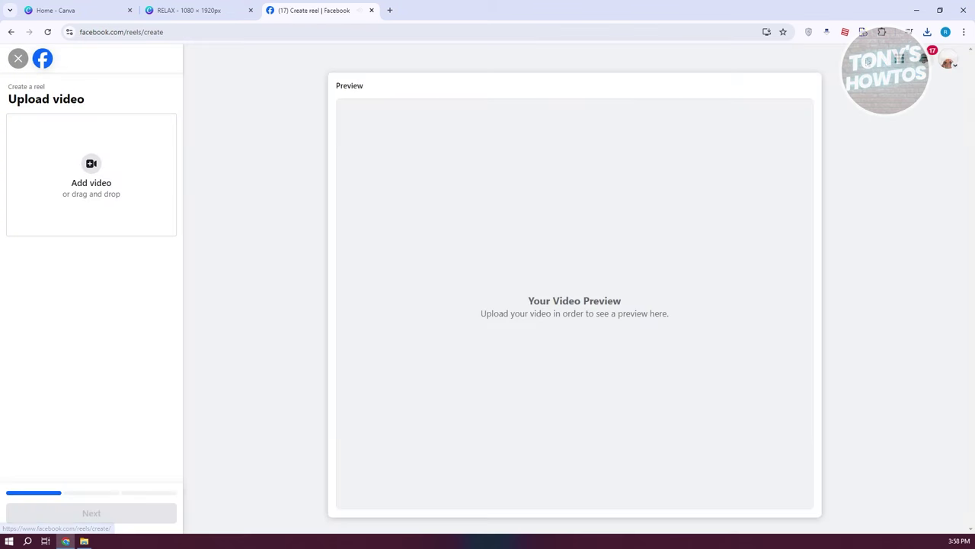
# Upload RELAX.mp4 from the Downloads folder as the reel's video and proceed to the reel's details stage.
pyautogui.click(928, 32)
pyautogui.moveTo(901, 79); pyautogui.dragTo(750, 219)
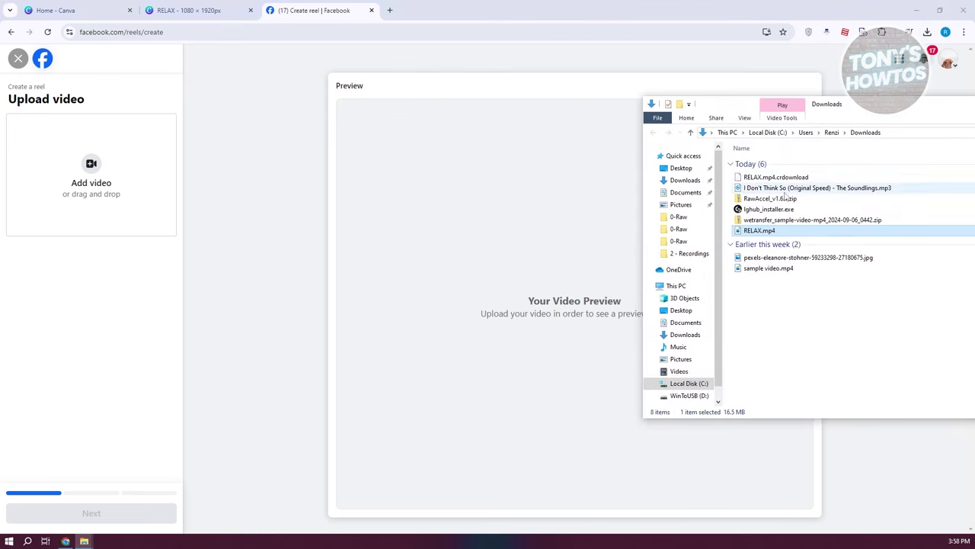
pyautogui.moveTo(759, 230); pyautogui.dragTo(440, 252)
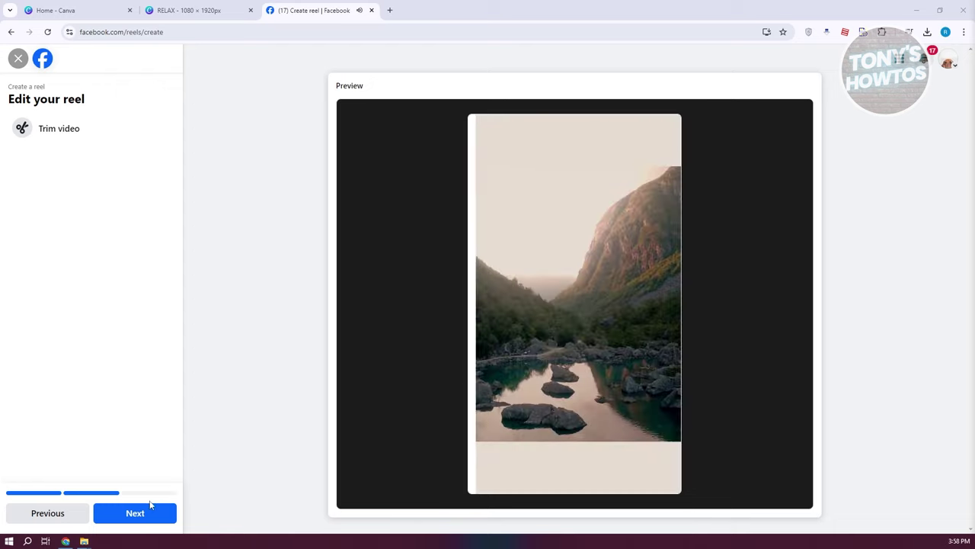
pyautogui.click(163, 512)
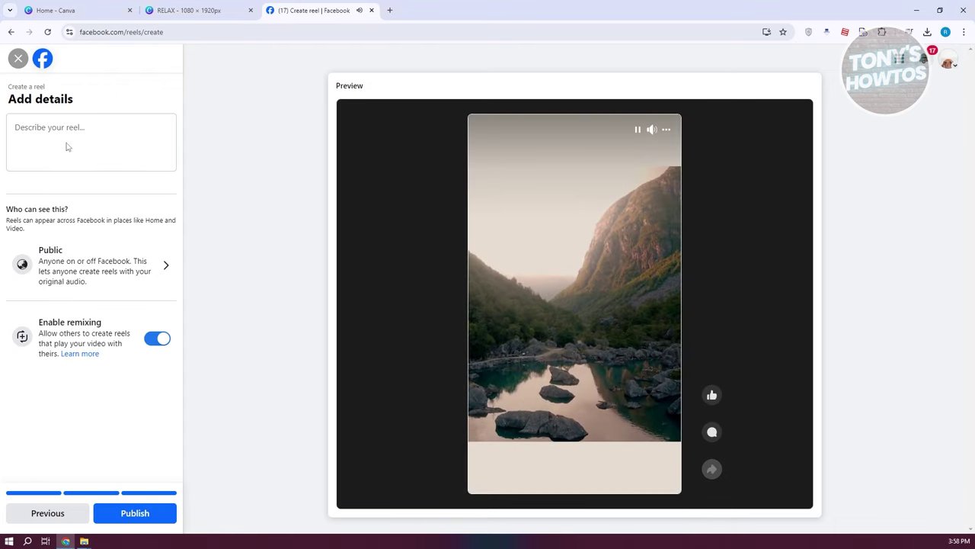
# Examine the reel's description field and audience options, and close the audience selection.
pyautogui.click(91, 141)
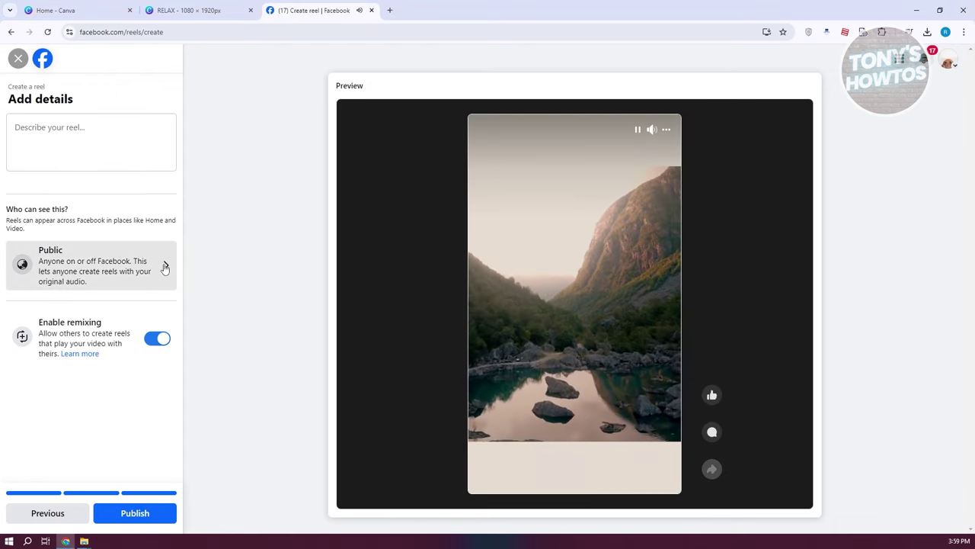
pyautogui.click(163, 267)
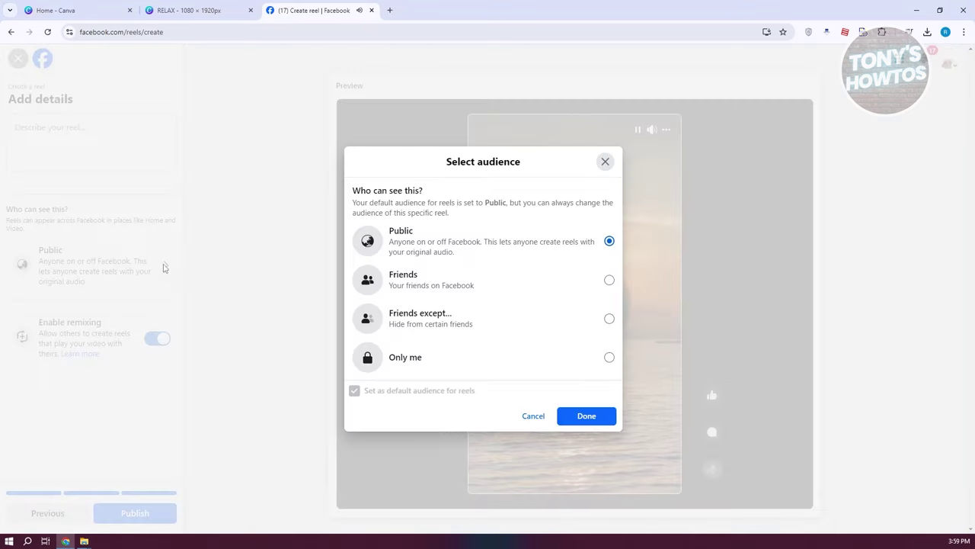
pyautogui.click(605, 163)
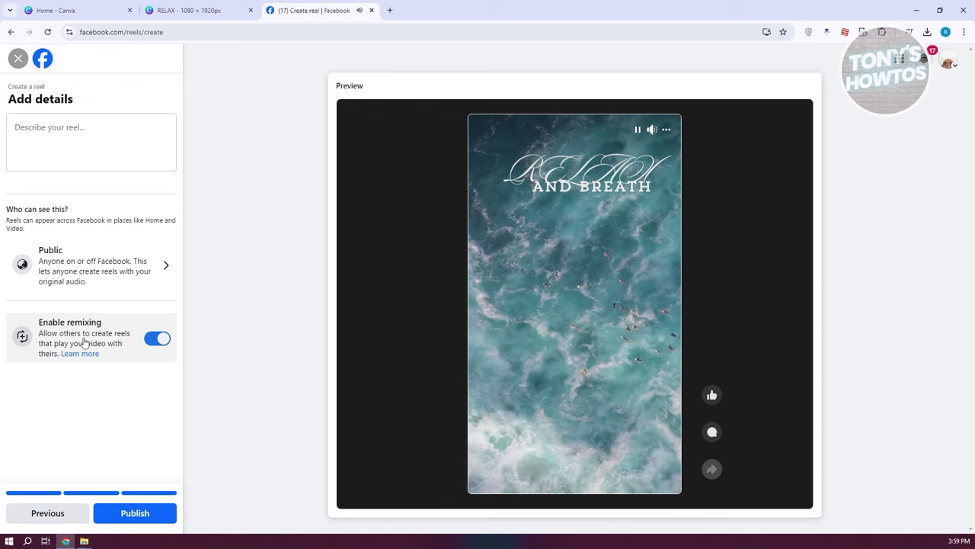
# Switch to the RELAX design in Canva, dismiss its download notice, and return to the Facebook reel draft.
pyautogui.click(201, 10)
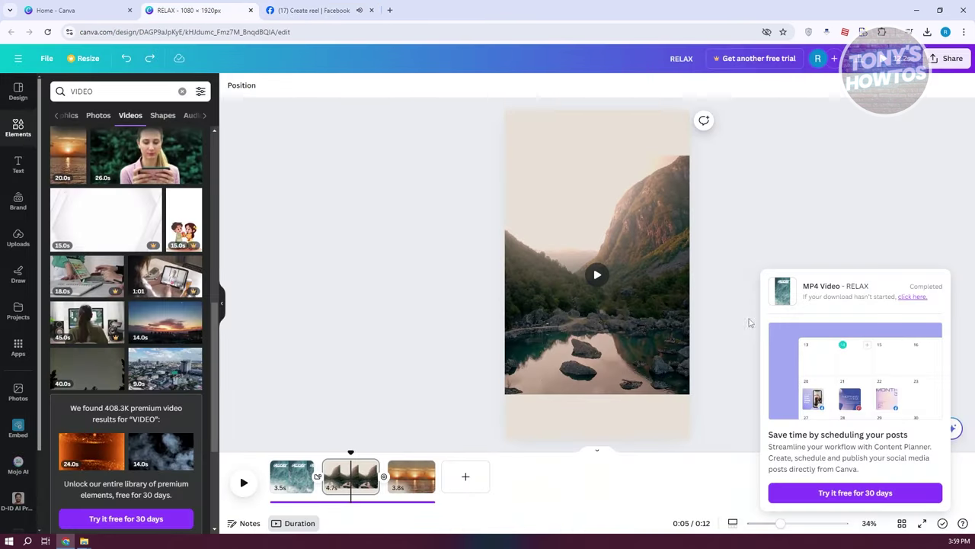
pyautogui.click(815, 166)
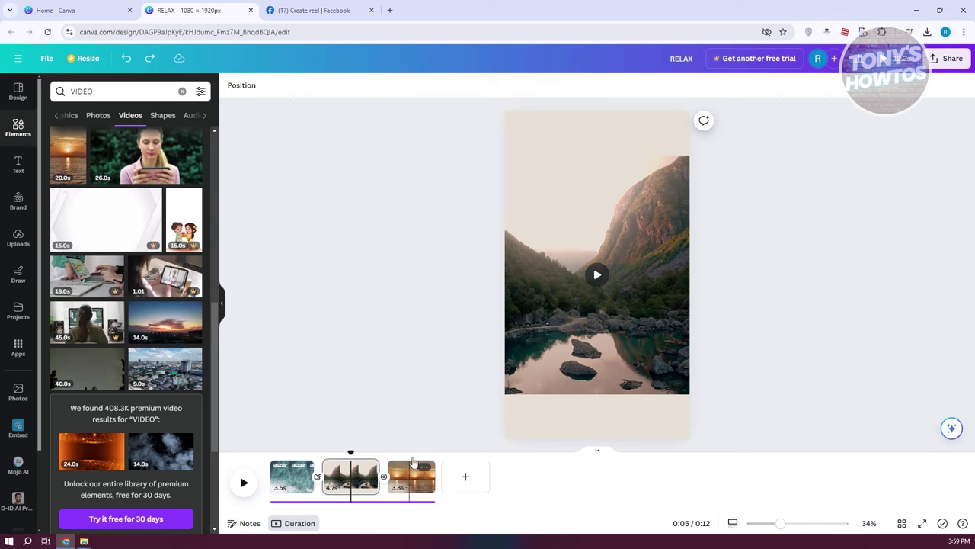
pyautogui.click(342, 10)
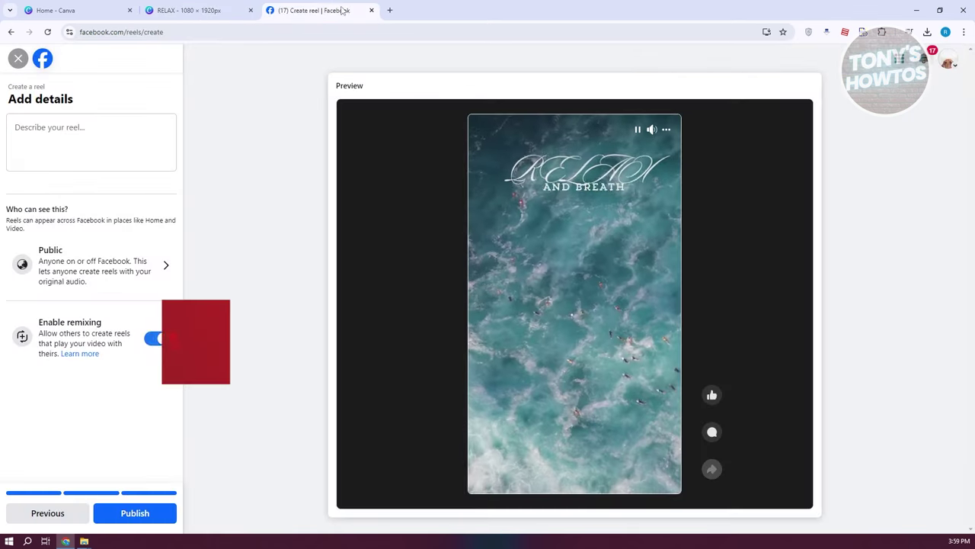